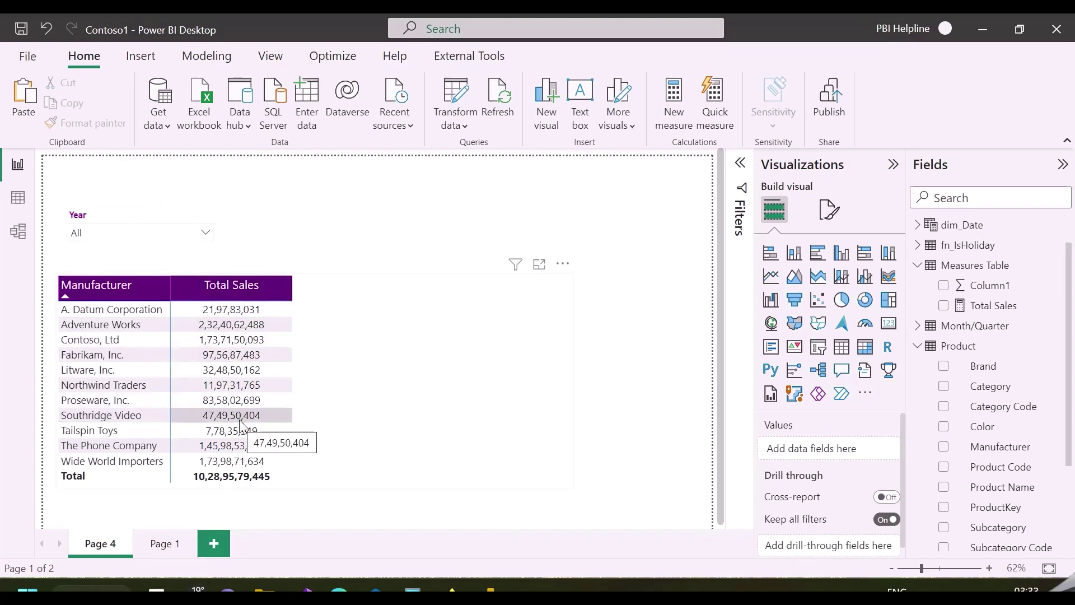
- Start a new Index measure in the Measures Table with CALCULATE([Total Sales] as its expression
right_click(971, 265)
left_click(910, 282)
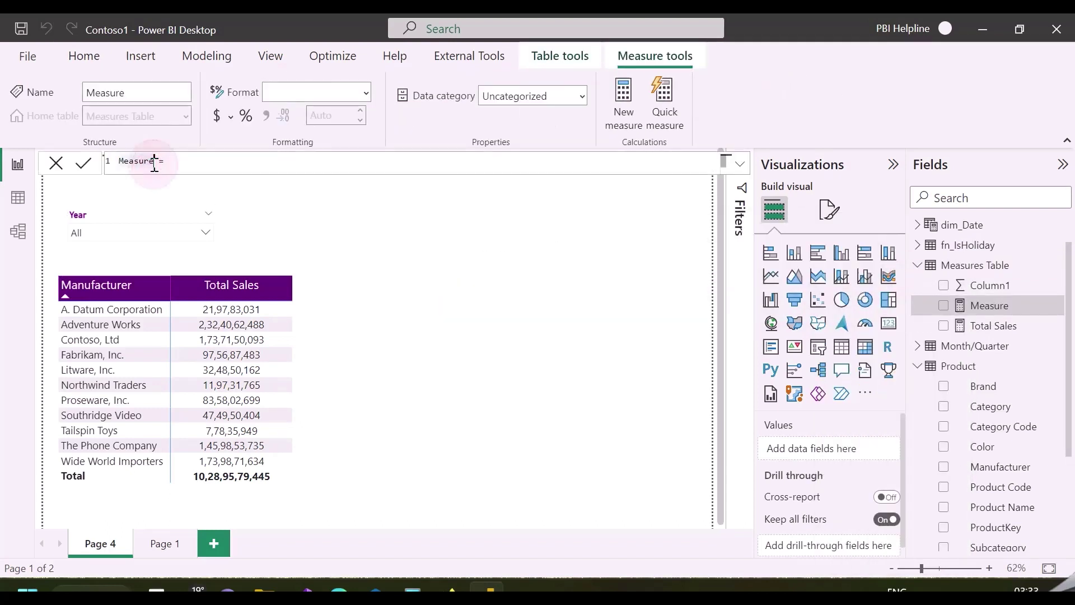
type("I")
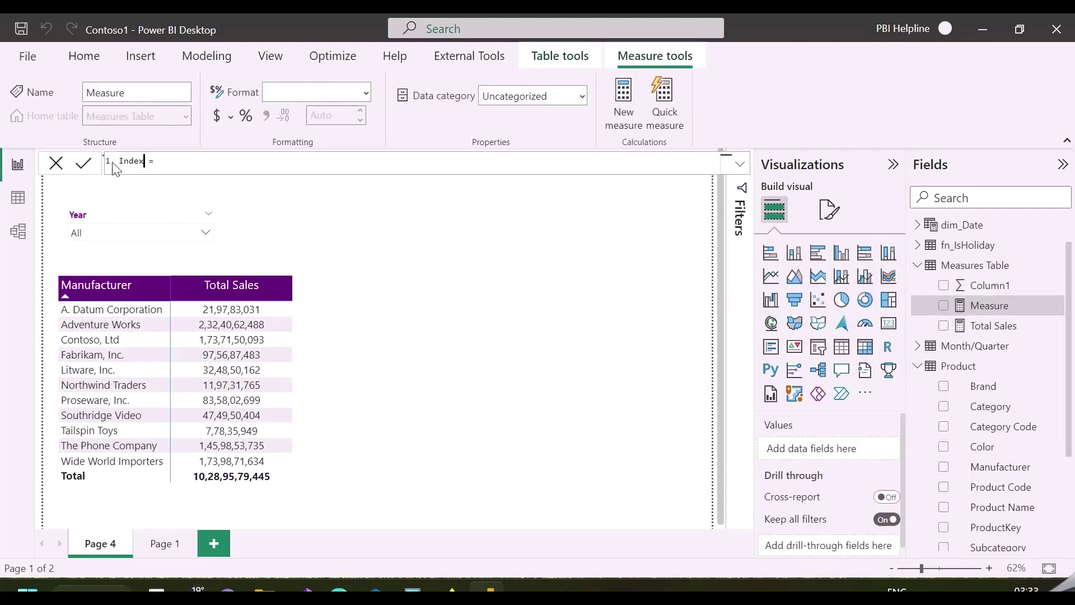
type("ndex")
key("shift+Return")
type("calc")
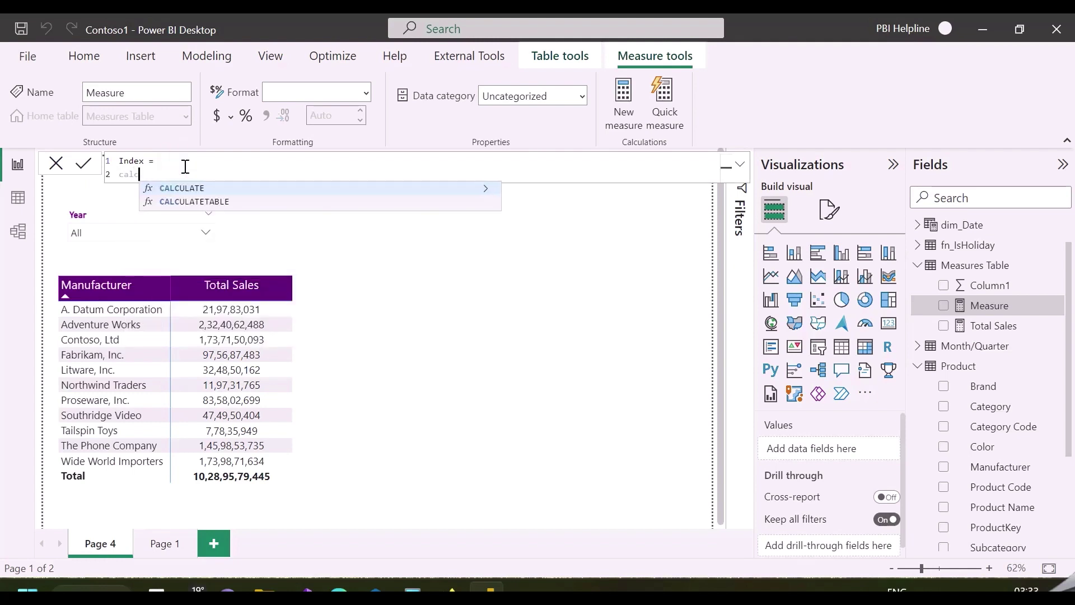
key("Tab")
key("shift+Return")
type("[tot")
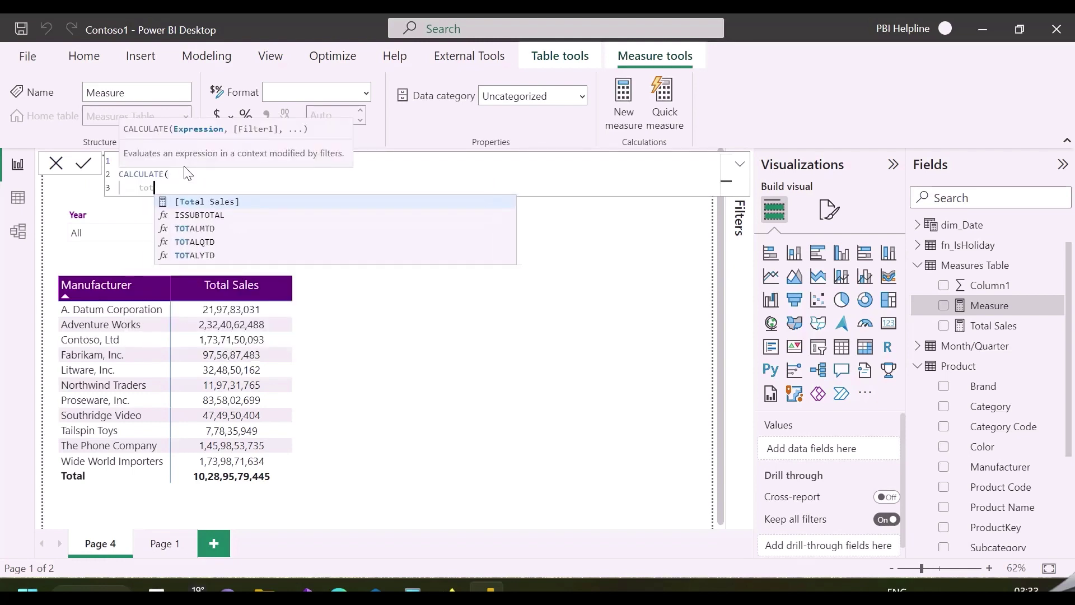
key("Tab")
- Finish Index with INDEX(2, ALLSELECTED('Product'[Manufacturer])) as the filter and add it to the table
type(",")
key("shift+Return")
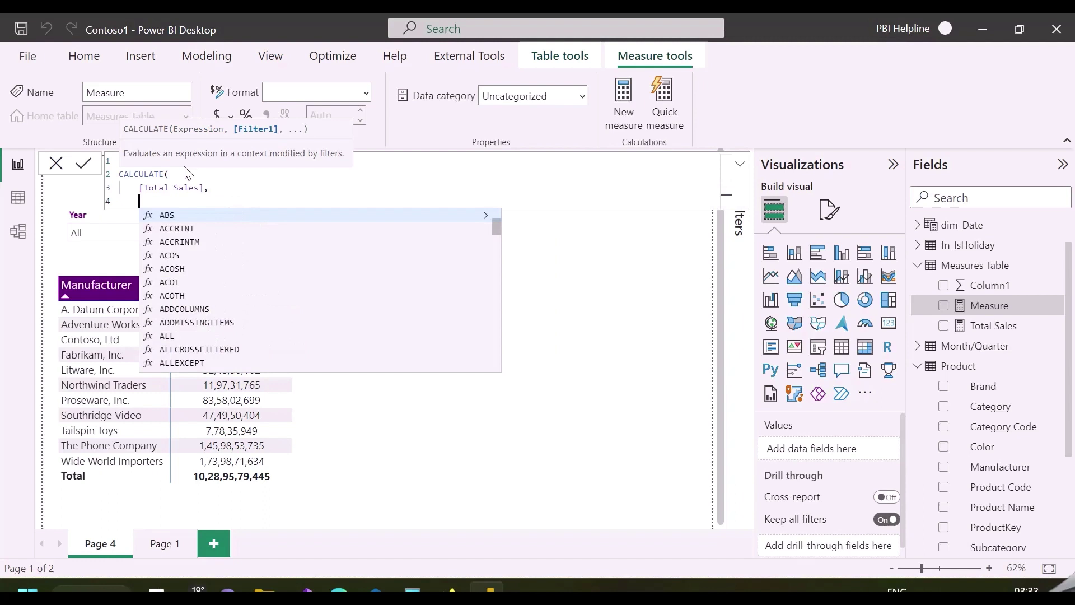
type("index")
key("Tab")
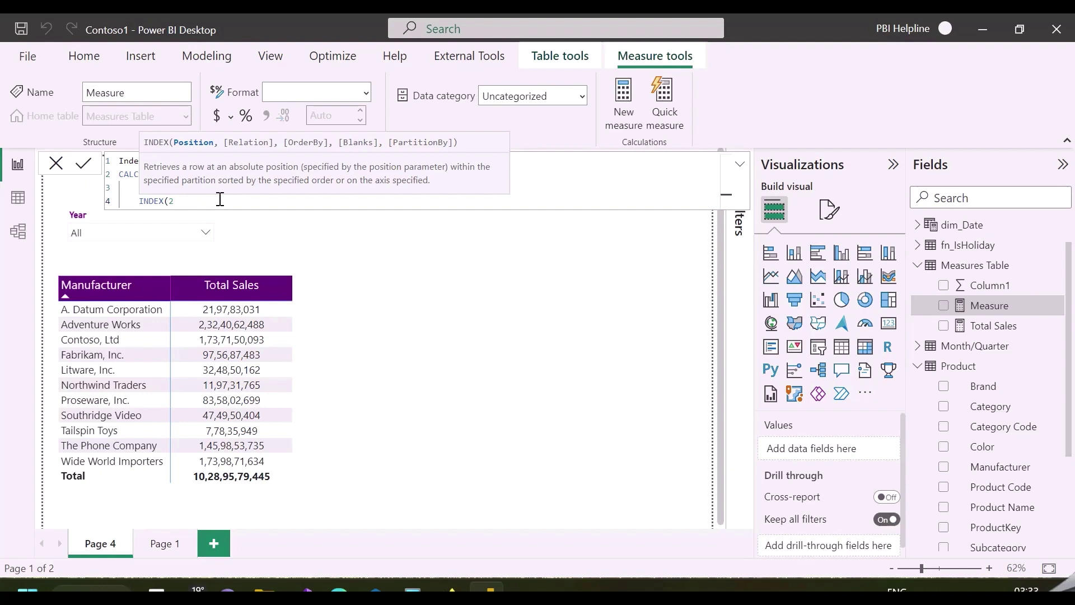
type("2, ALLSELECTED(")
type("'Product'[Manufacturer]")
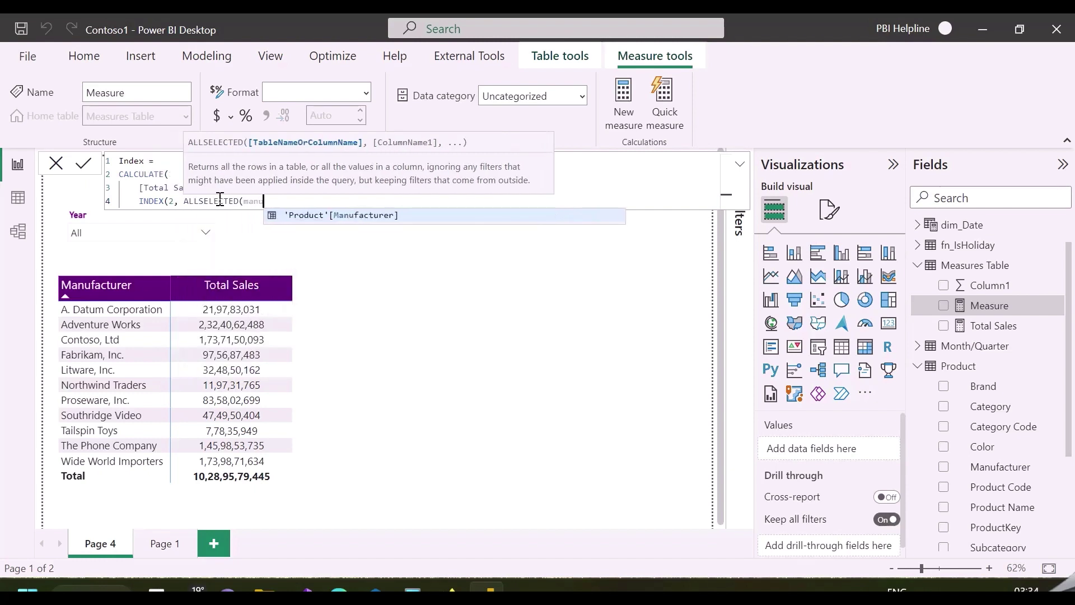
key("Tab")
type(")))")
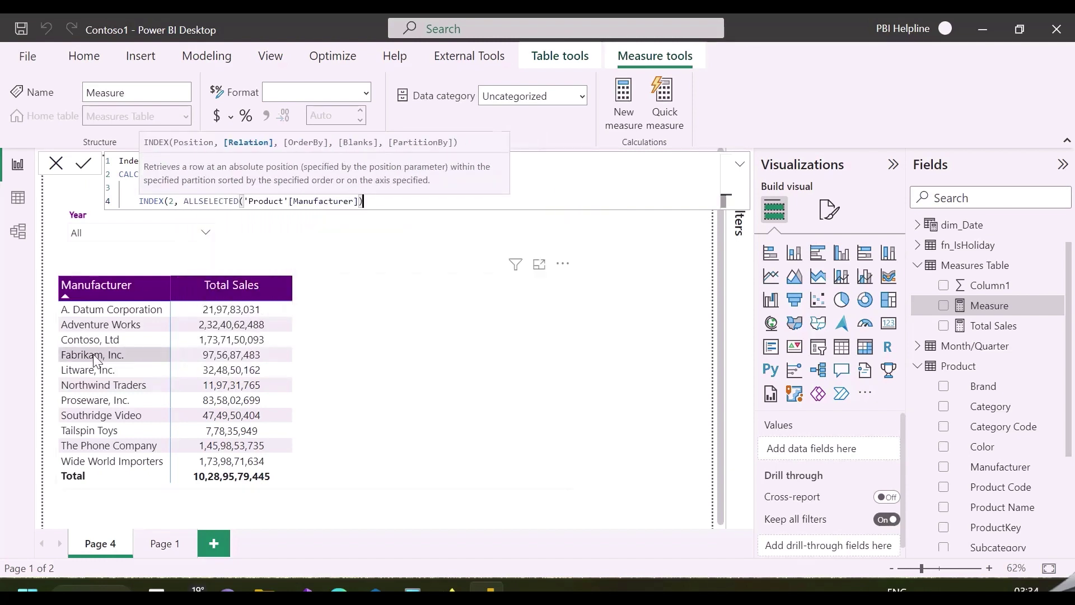
key("Return")
left_click(96, 358)
left_click(945, 306)
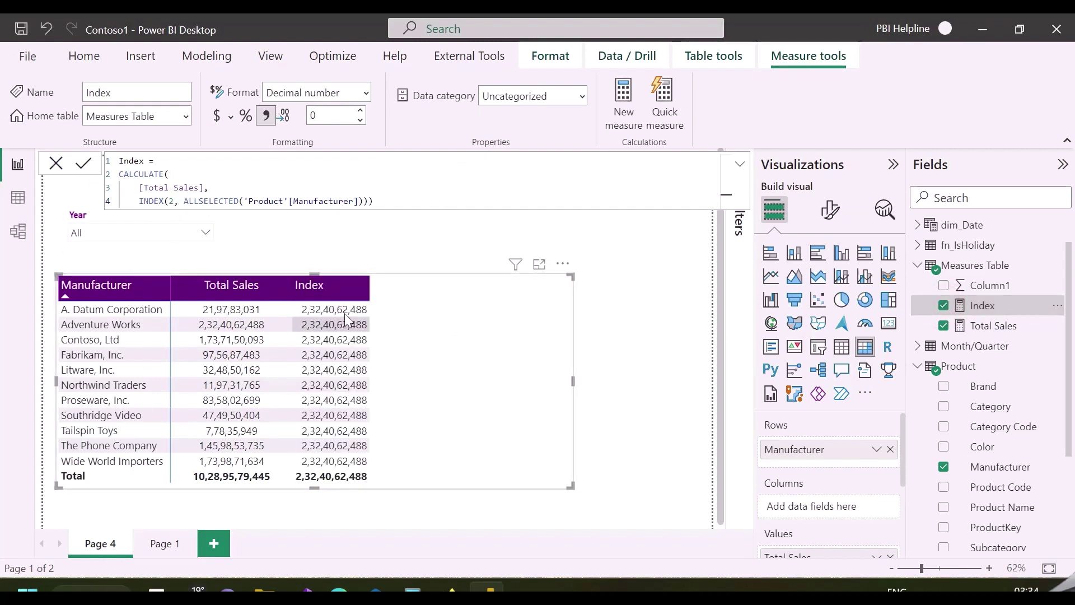
- Change the INDEX position argument from 2 to -3 so every row shows 7,78,35,949
mouse_move(219, 329)
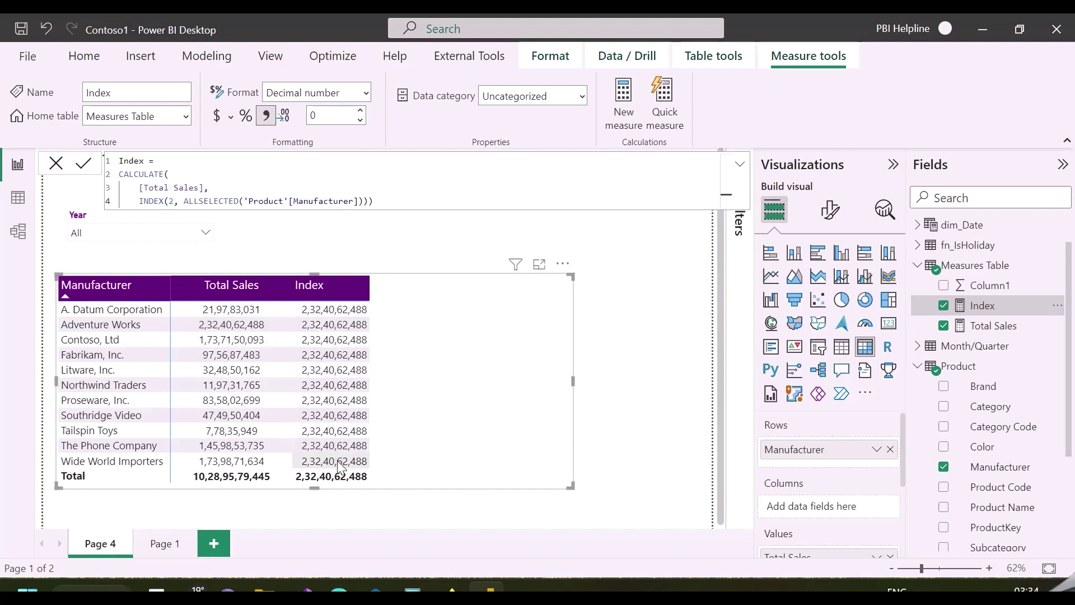
double_click(168, 200)
type("-1")
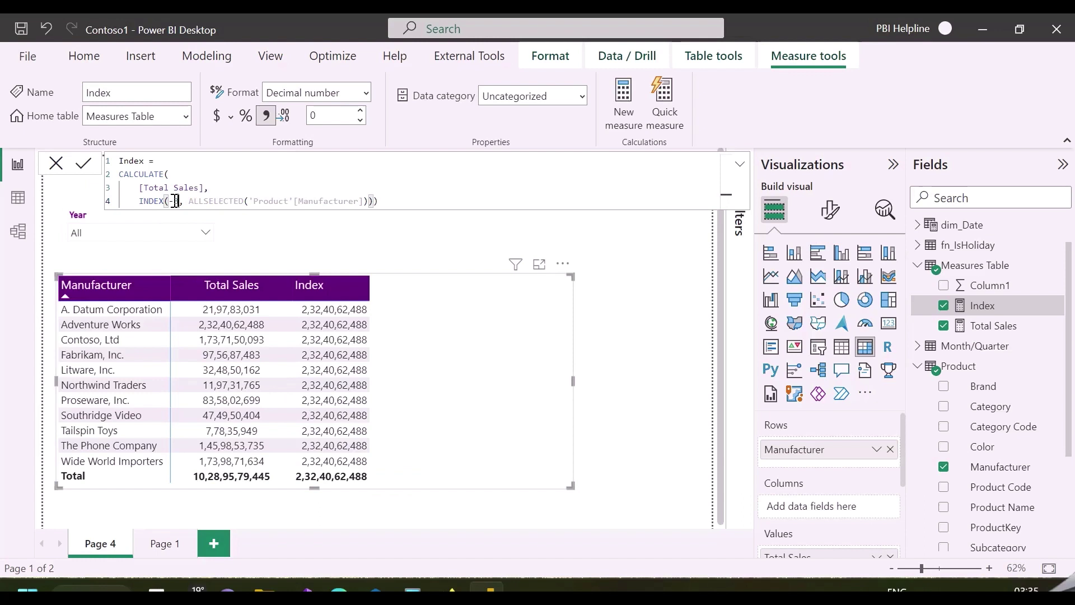
left_click(84, 163)
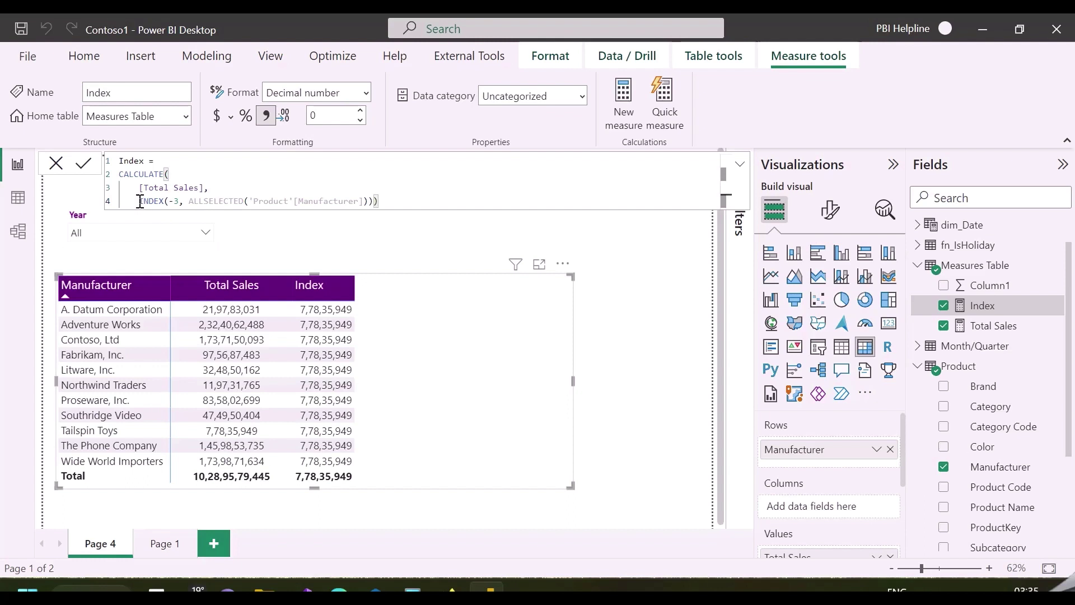
left_click_drag(140, 201, 384, 200)
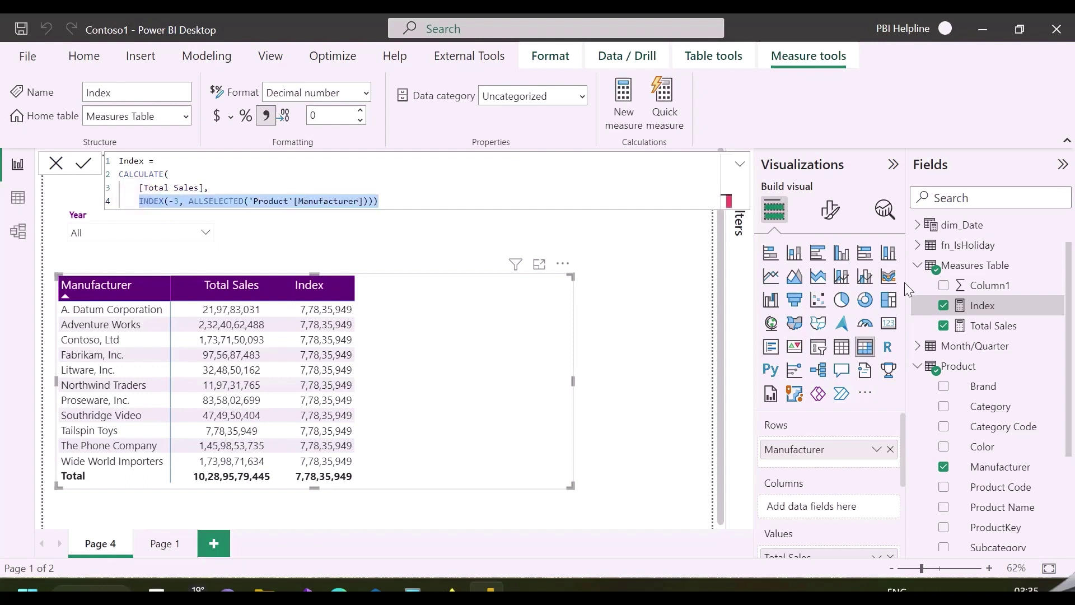
- Create another new measure in the Measures Table named OFFSET
right_click(971, 269)
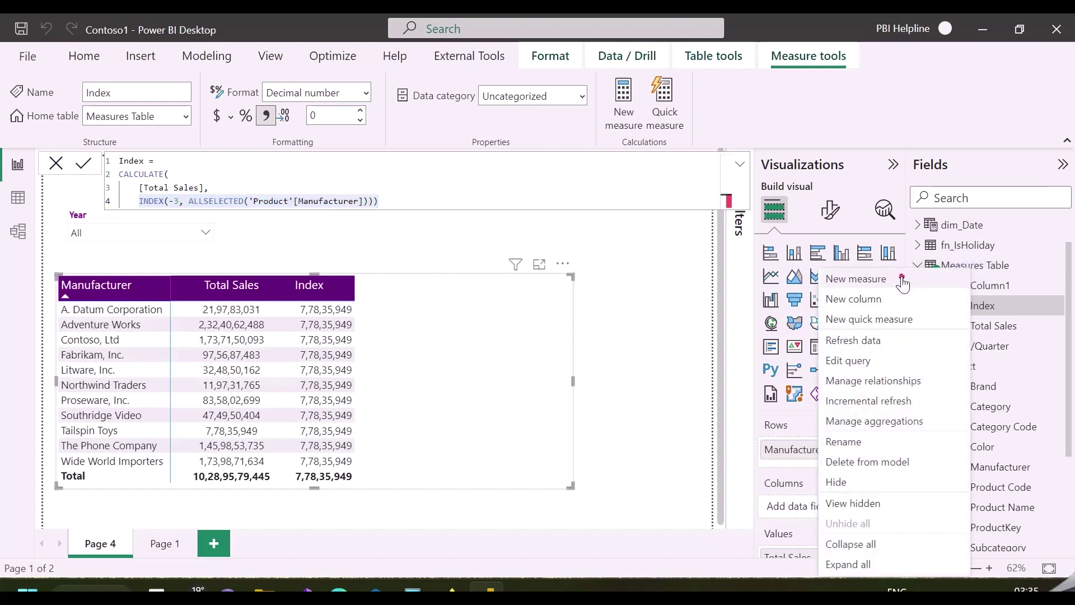
left_click(857, 276)
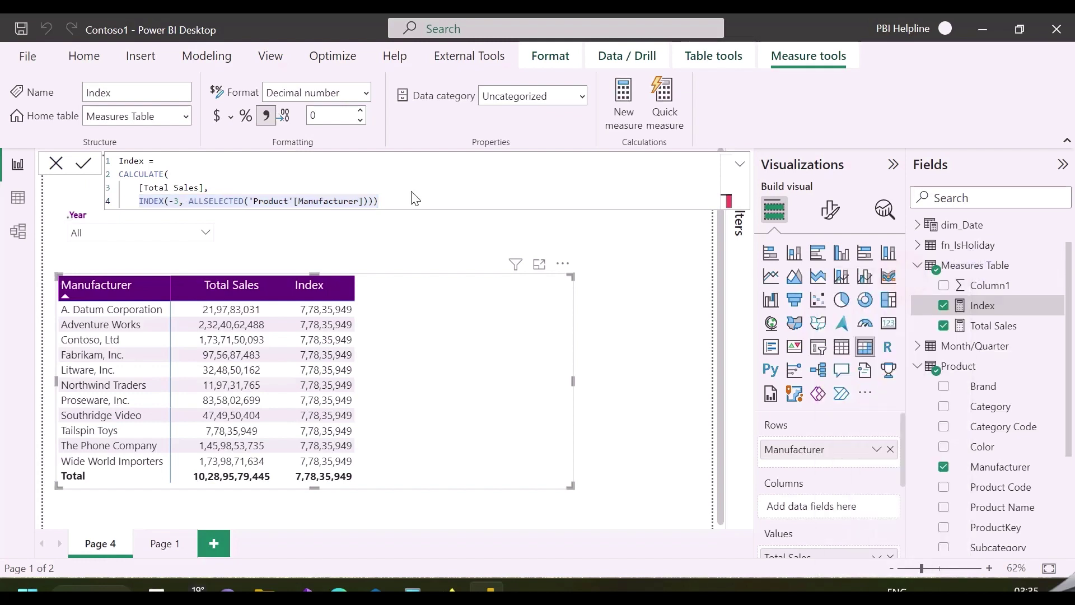
double_click(156, 161)
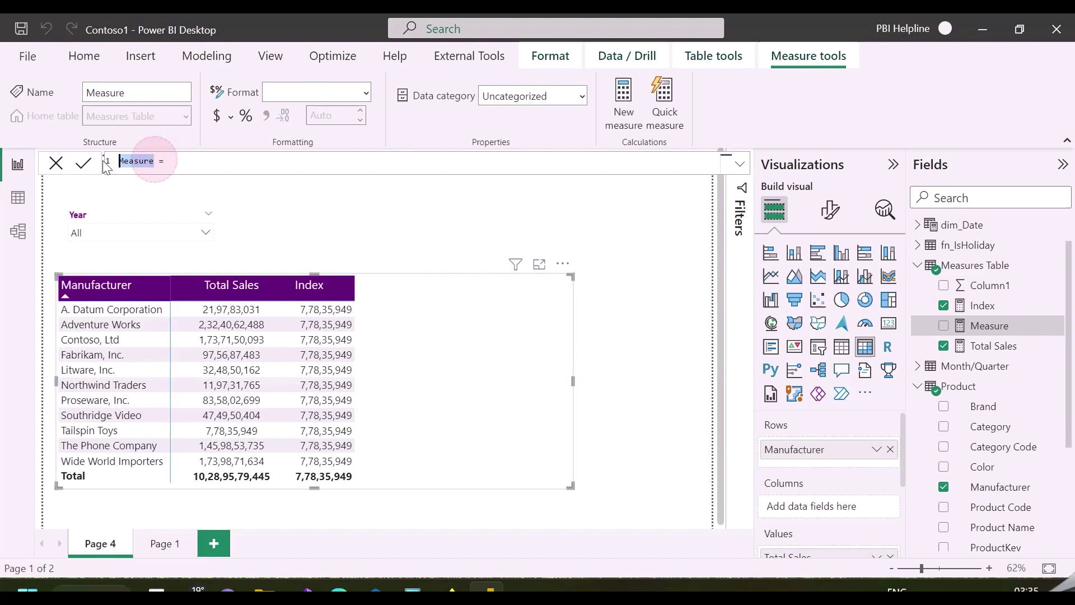
type("O")
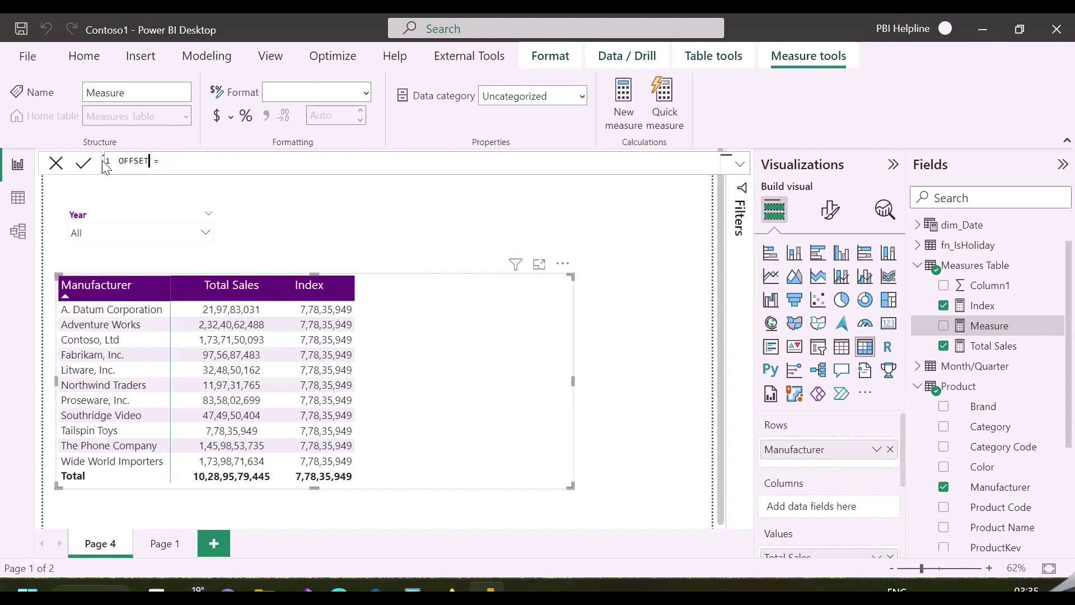
type("FFSET")
left_click(195, 163)
- Define OFFSET as CALCULATE([Total Sales], OFFSET(-1, ALLSELECTED(Manufacturer), ORDERBY(Manufacturer, ASC)))
key("shift+Return")
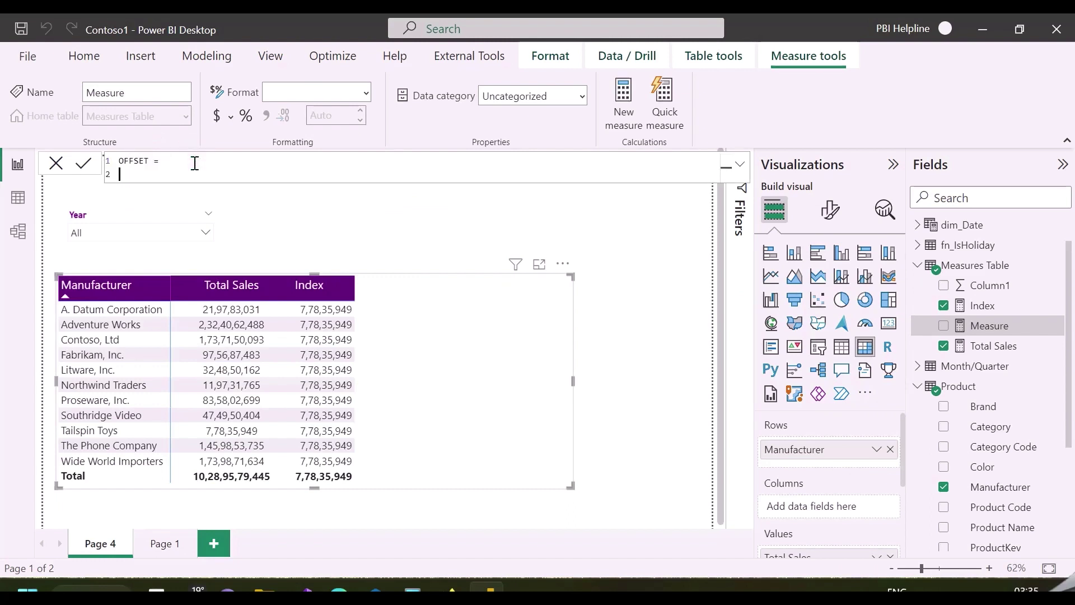
type("CALCULATE(")
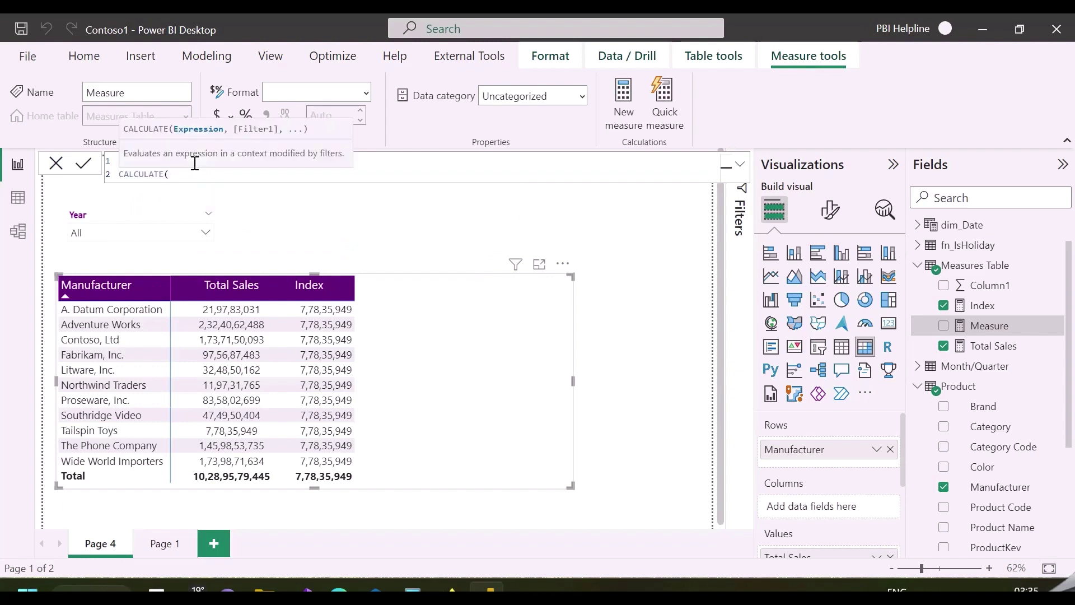
key("shift+Return")
type("TOT")
key("BackSpace")
key("BackSpace")
key("BackSpace")
key("shift+Return")
type("OFFSET(")
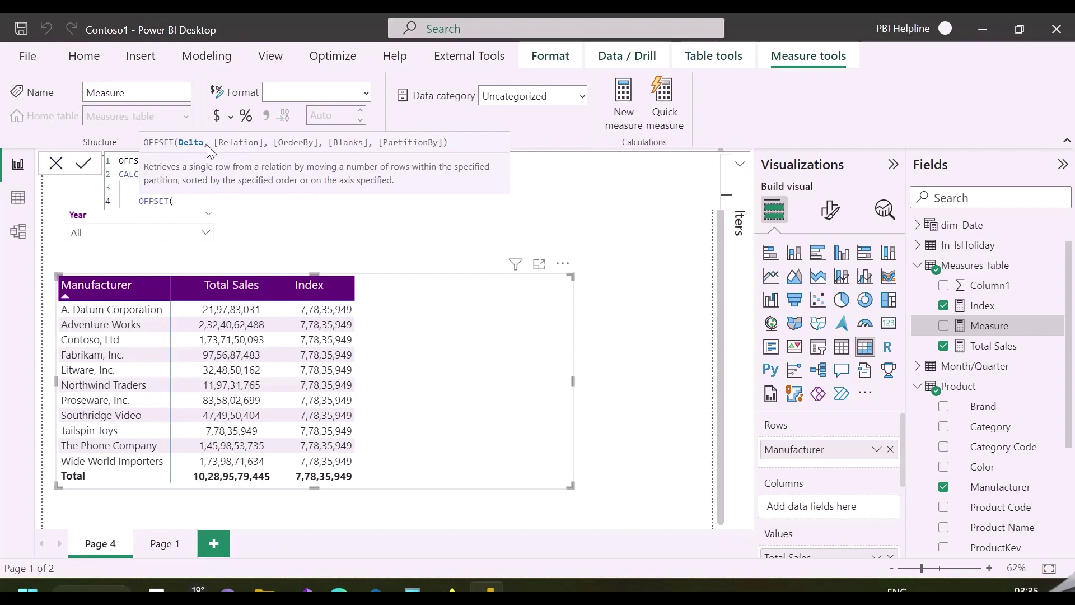
type("-1, ALLSELECTED('Product'[Manufacturer]")
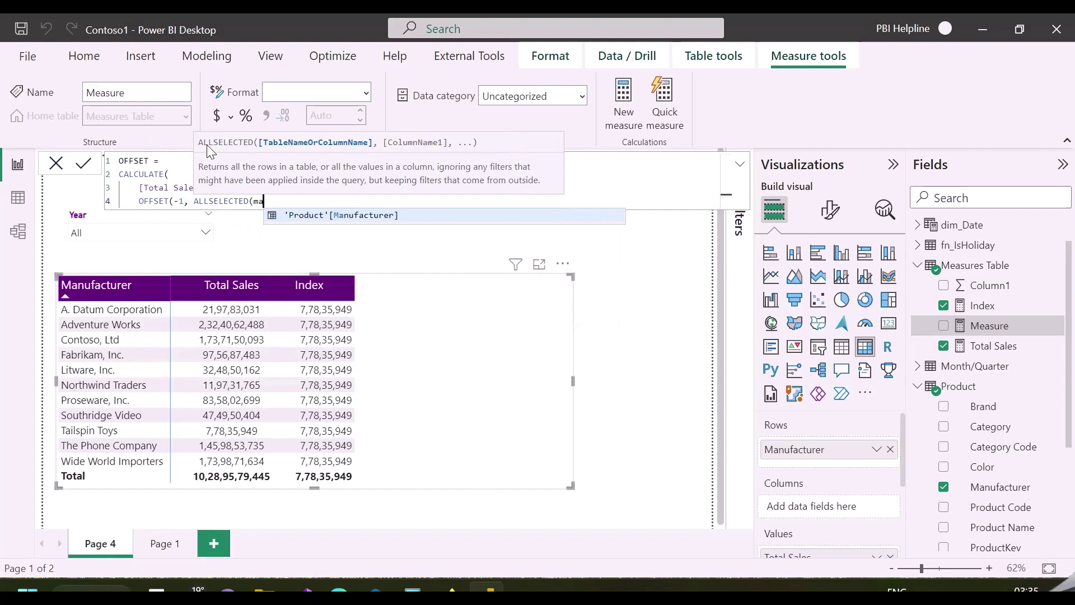
type("),ORDERBY(")
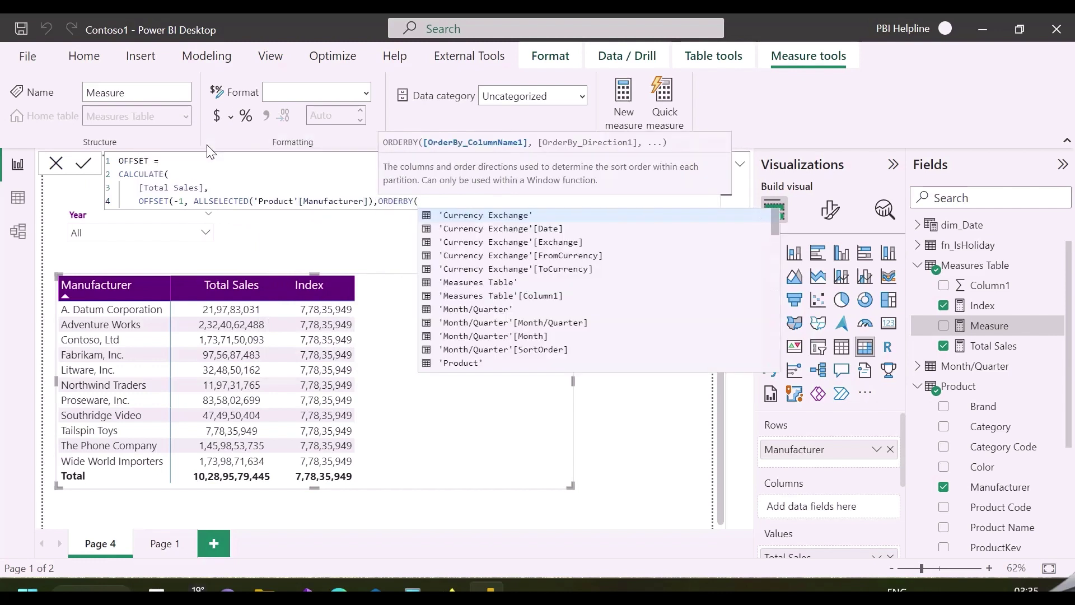
type("'Product'[Manufacturer],ASC))")
key("Return")
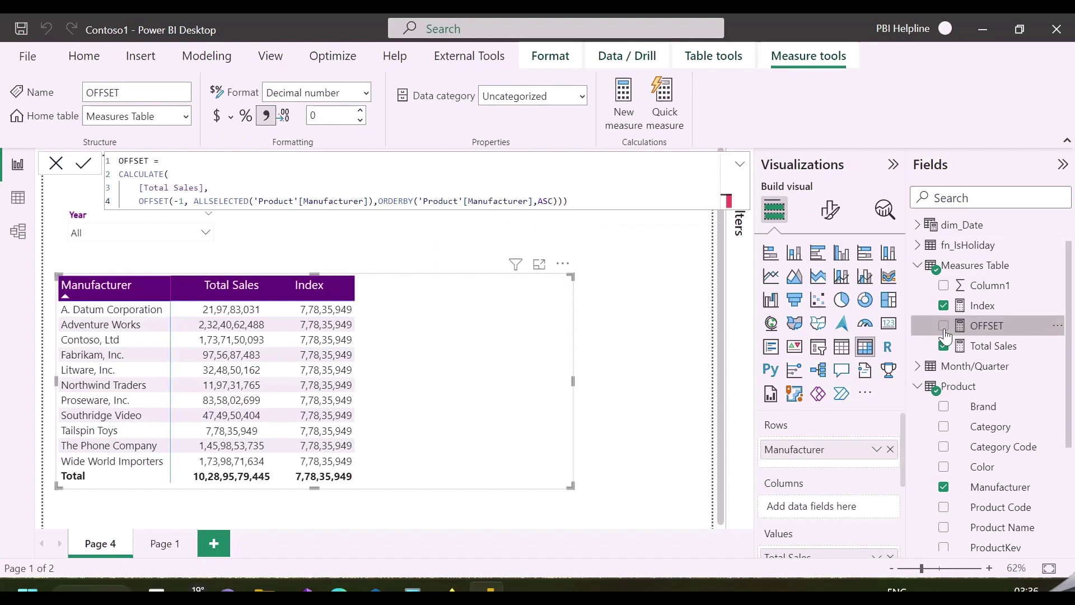
- Add OFFSET to the table between Total Sales and Index, then try DESC ordering
left_click_drag(945, 334, 956, 368)
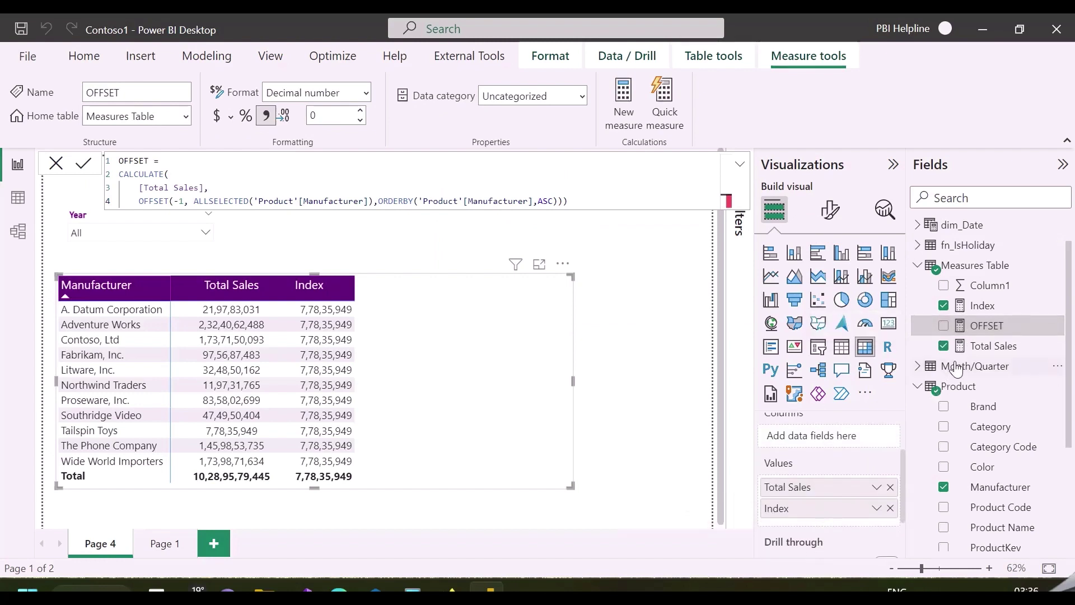
left_click_drag(958, 325, 803, 498)
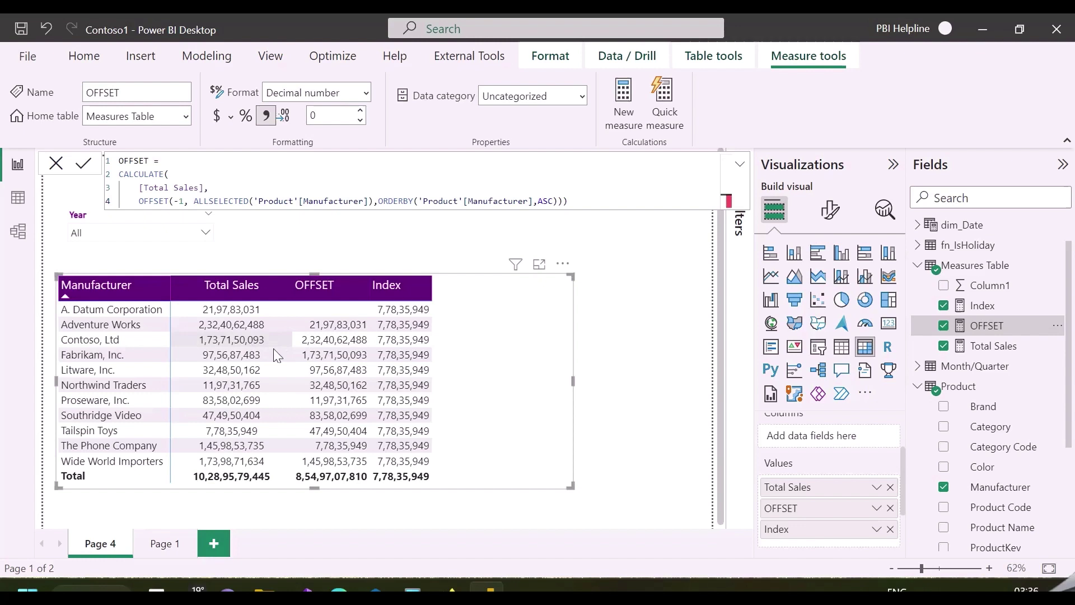
double_click(551, 200)
type("desc")
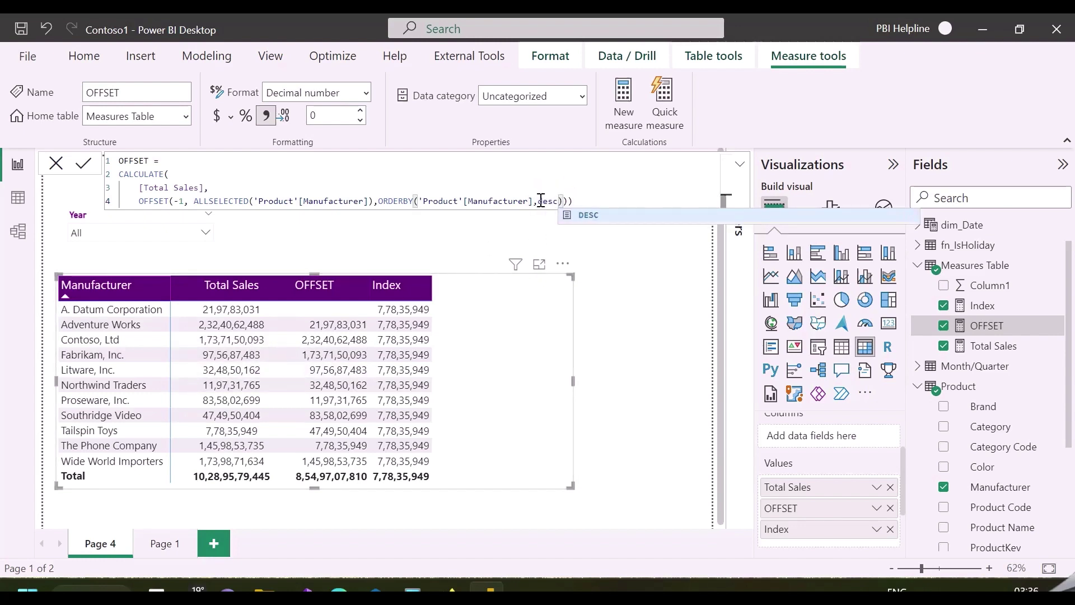
left_click(82, 165)
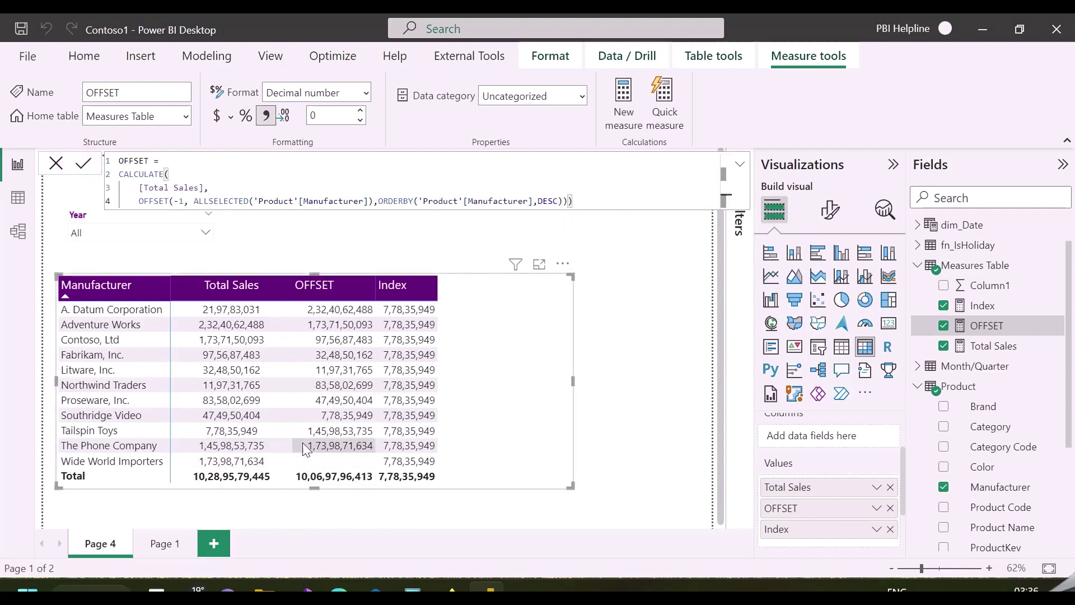
- Revert OFFSET to ASC ordering with a -3 shift, then begin another new measure
double_click(557, 202)
type("ASC")
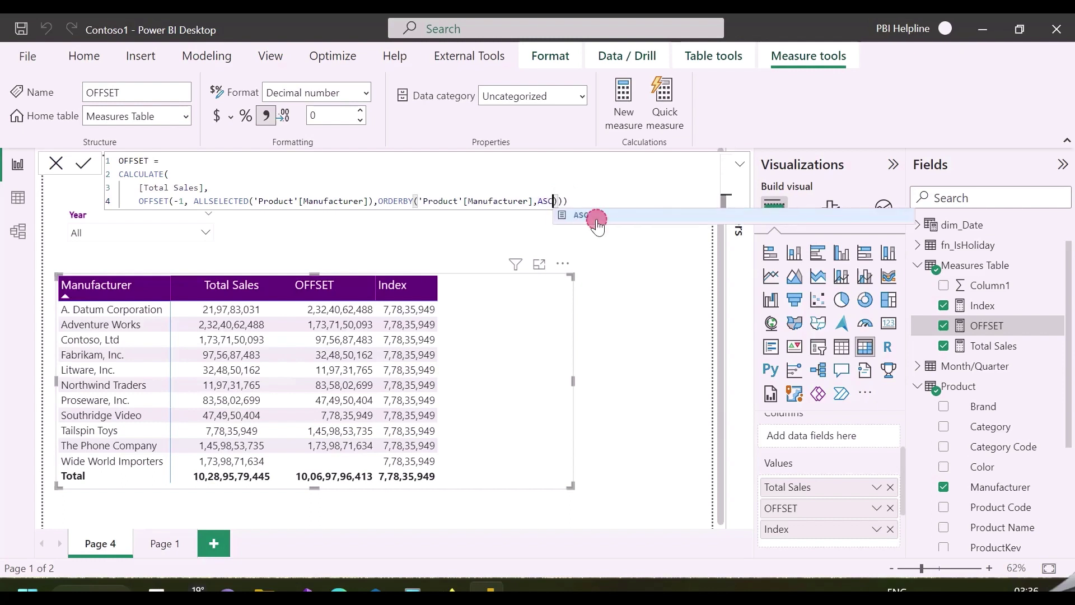
left_click(83, 163)
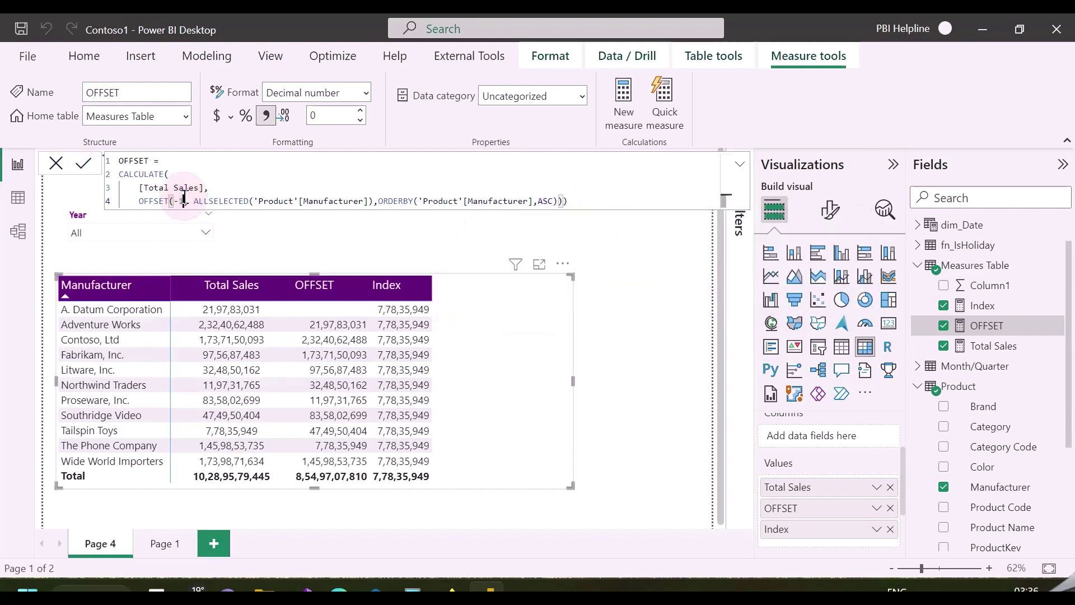
left_click(85, 164)
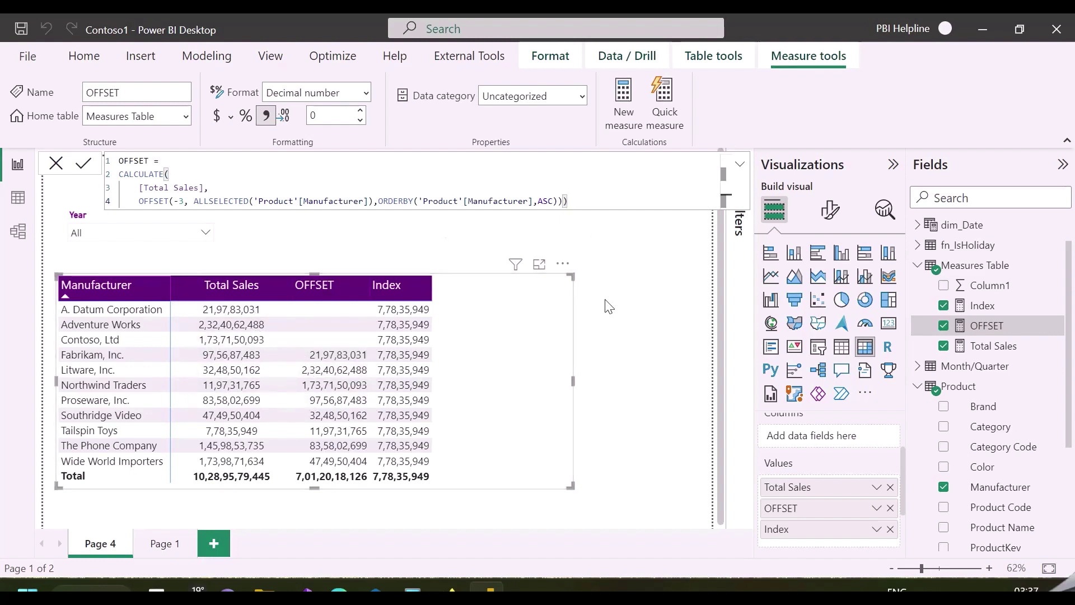
right_click(969, 271)
- Create a measure named WINDOW beginning with CALCULATE([Total Sales],
left_click(912, 277)
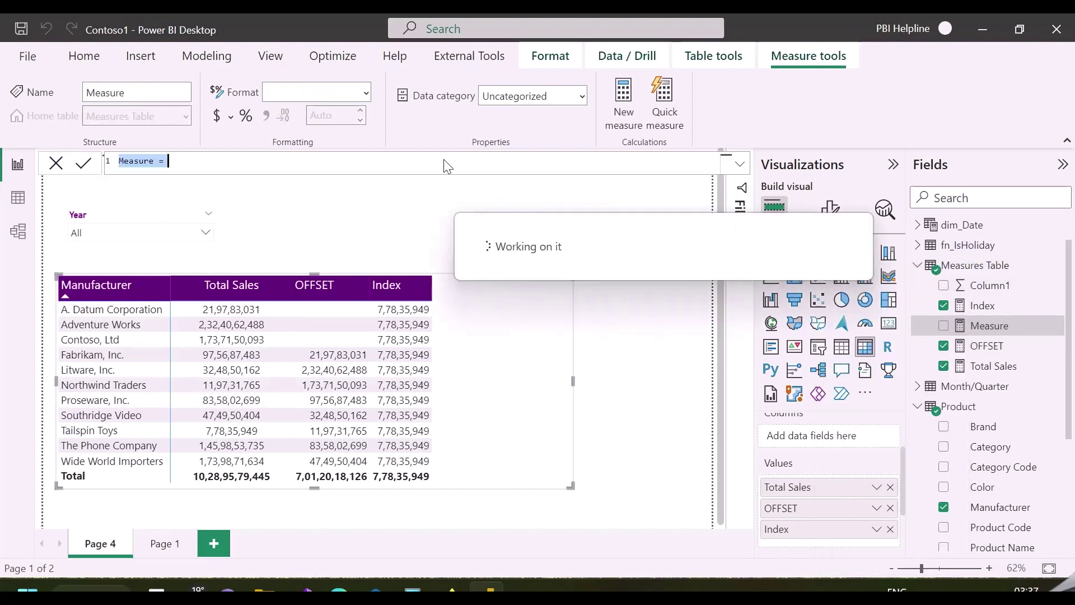
type("WIN")
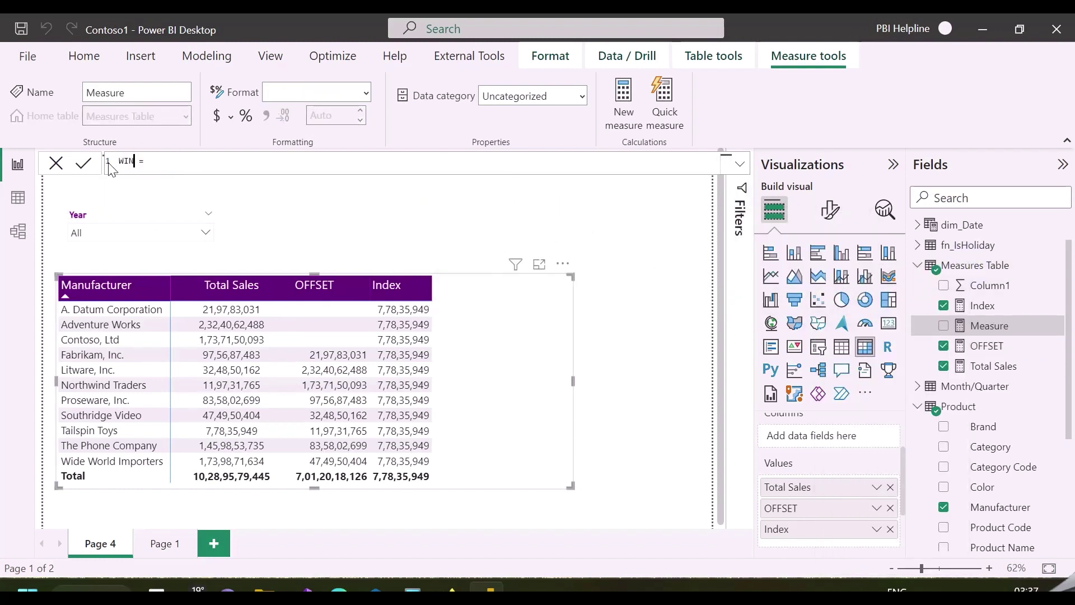
type("DOW")
key("shift+Return")
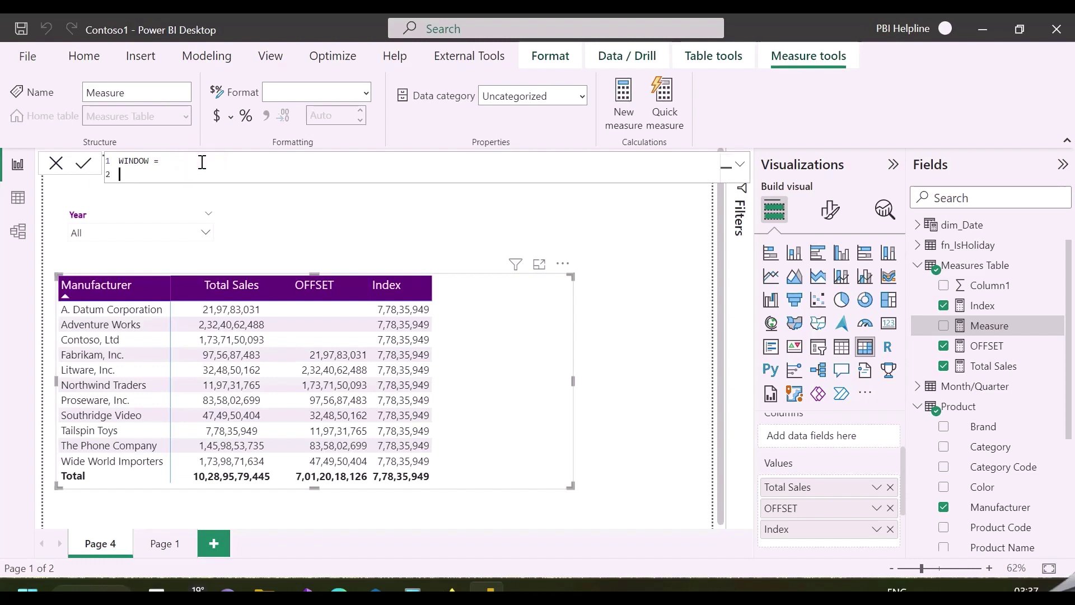
type("CALCULATE(")
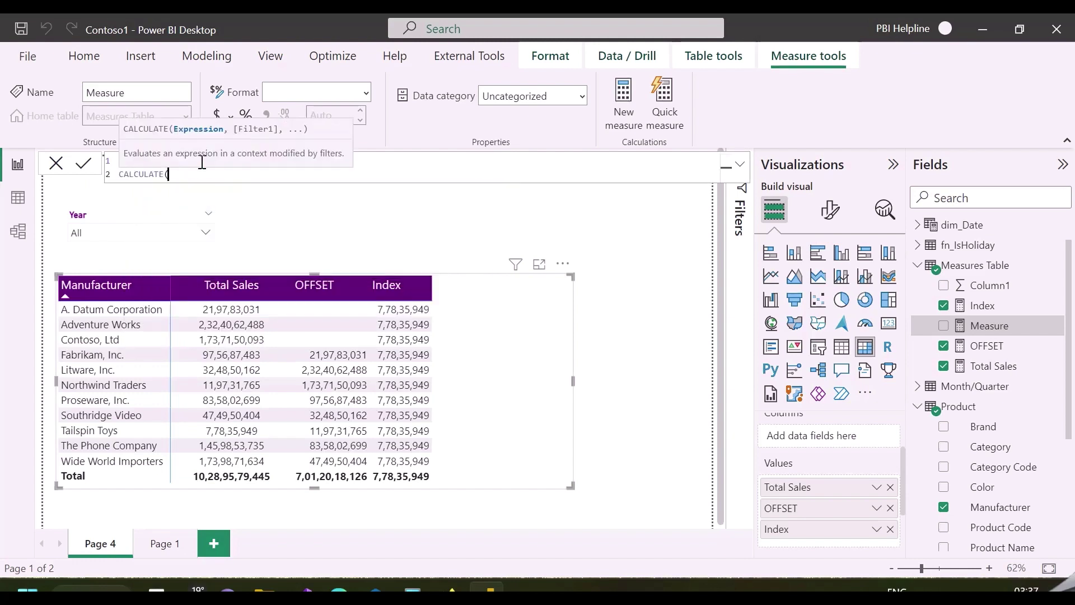
key("shift+Return")
type("[Total Sales],")
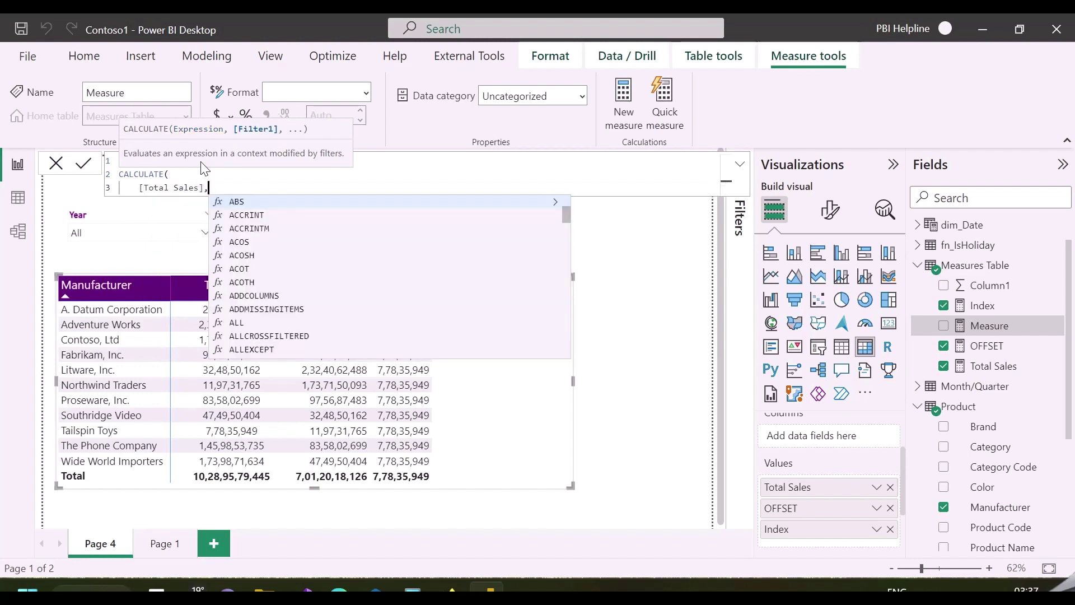
key("shift+Return")
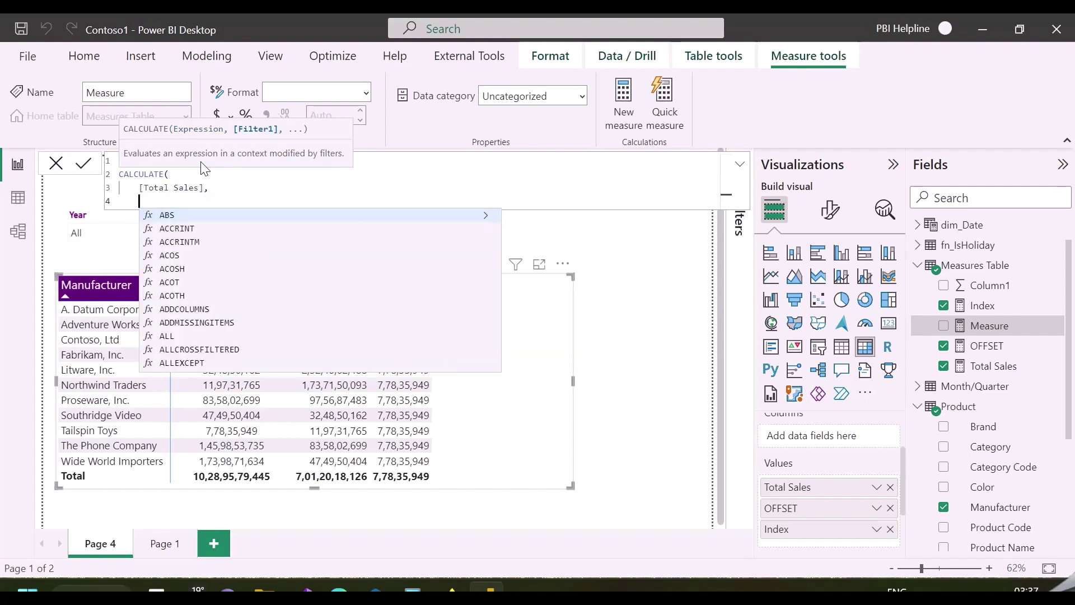
- Complete it with WINDOW(-1,0, ALLSELECTED(Manufacturer), ORDERBY(Manufacturer)) and add WINDOW to the table
type("WINDOW(")
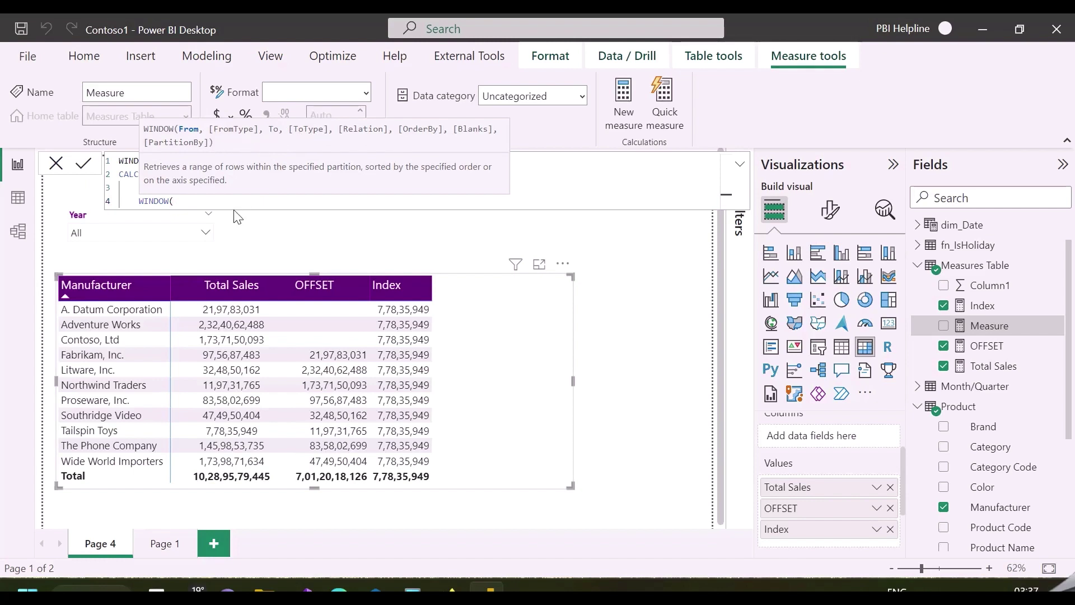
type("-1,0, ALLSELECTED('Product'[Manufacturer]), ORDER")
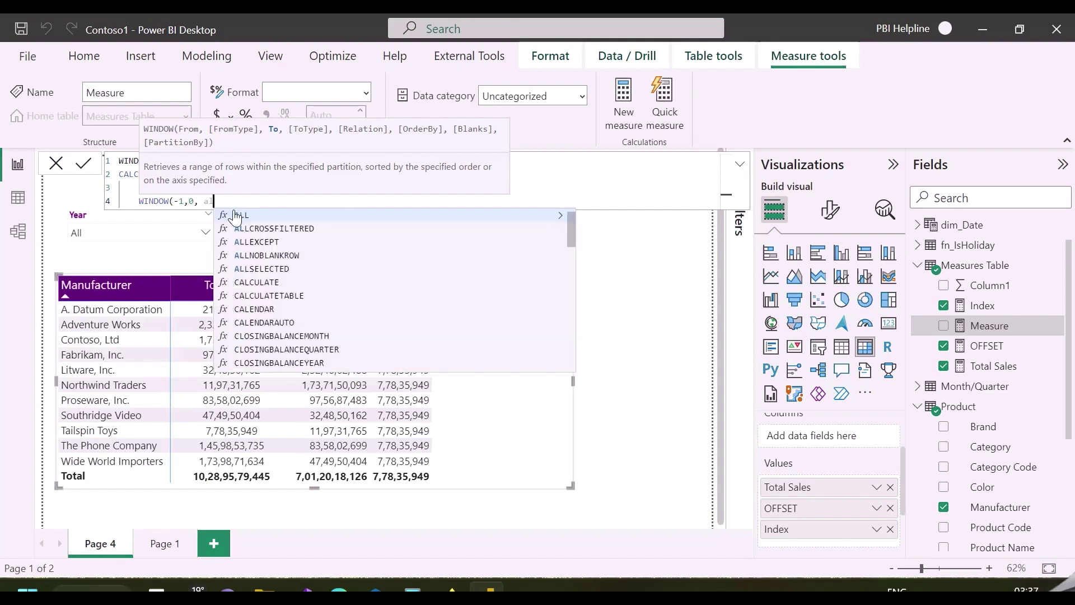
type("BY('Product'[Manufacturer])")
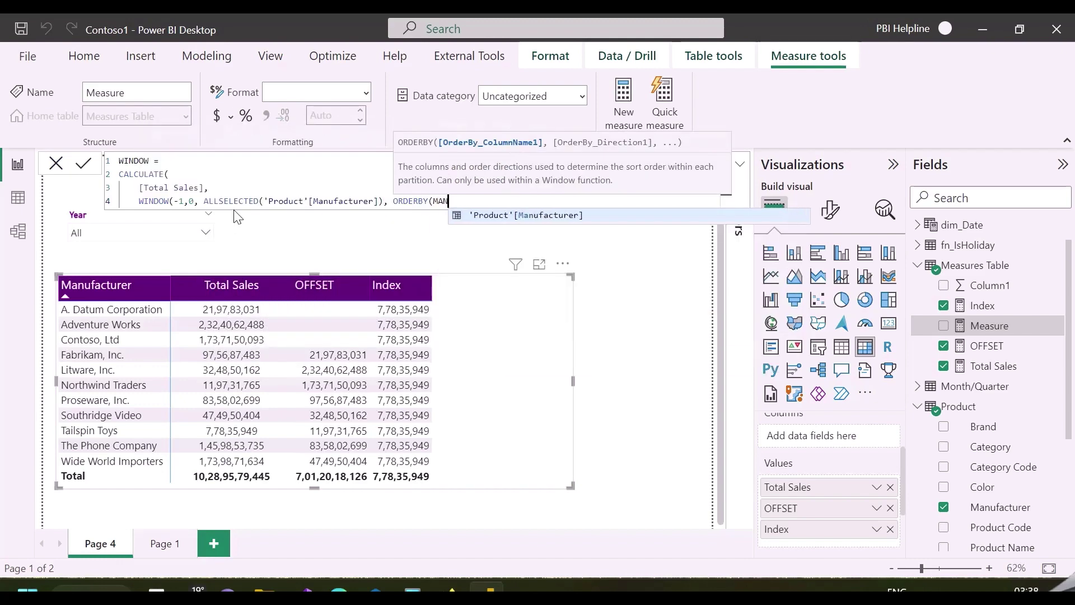
key("Return")
type("))")
key("Return")
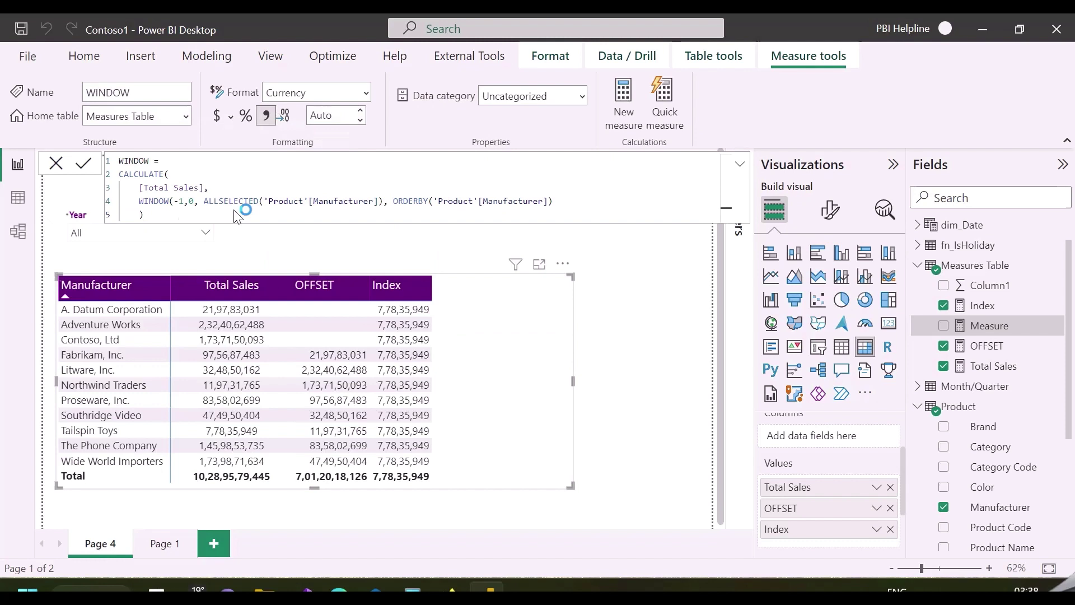
left_click_drag(991, 365, 814, 491)
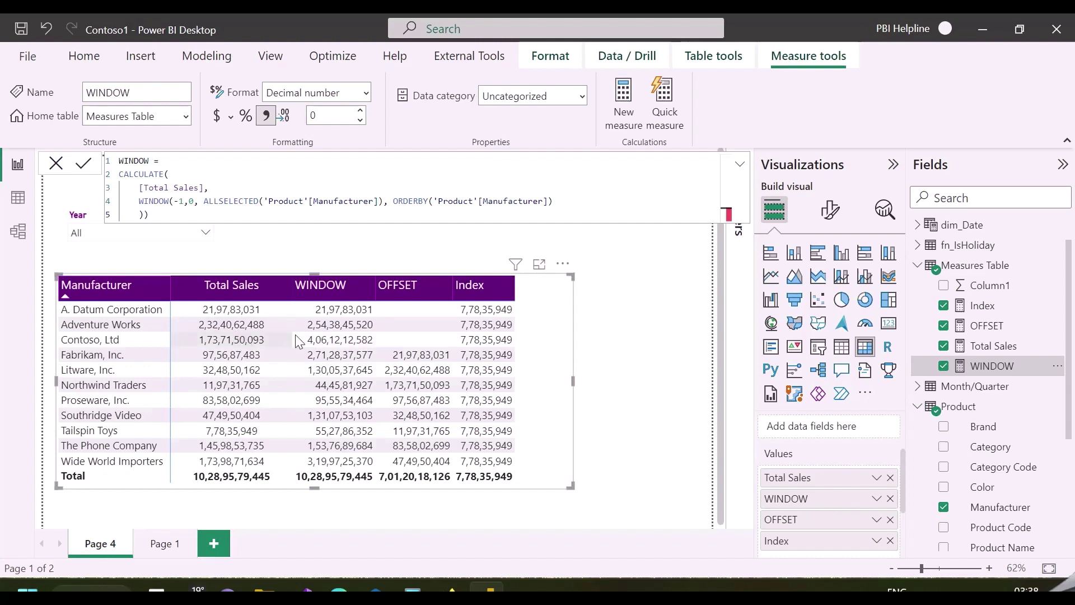
- Change the WINDOW start value from -1 to -2 and commit
left_click(185, 202)
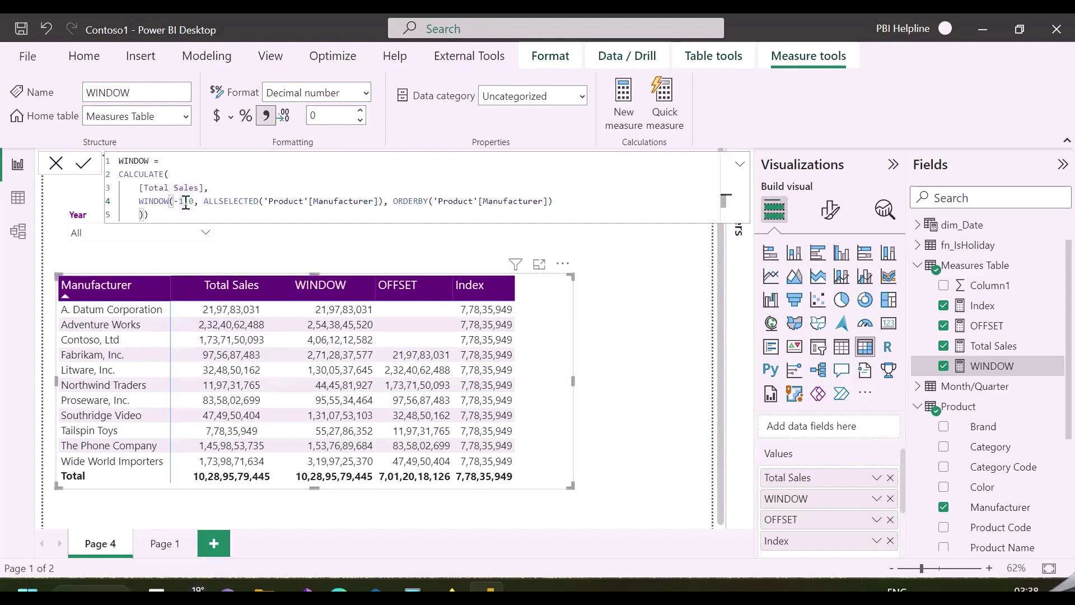
key("BackSpace")
type("2")
left_click(82, 161)
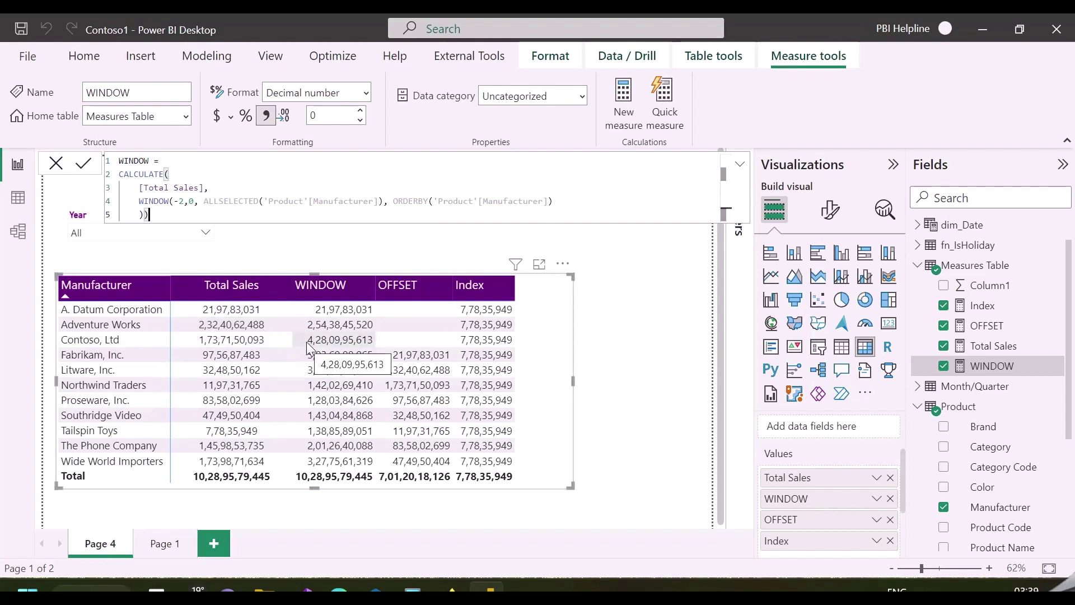
left_click(553, 201)
- Remove the Index and OFFSET columns and nudge the table slightly right
scroll(805, 497, "down", 1)
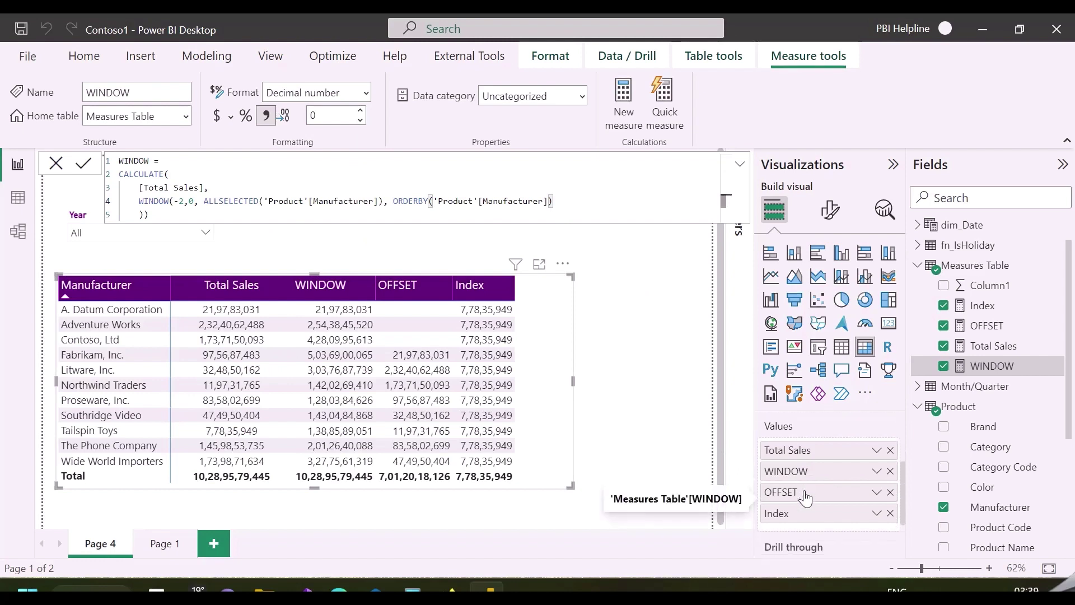
left_click(890, 510)
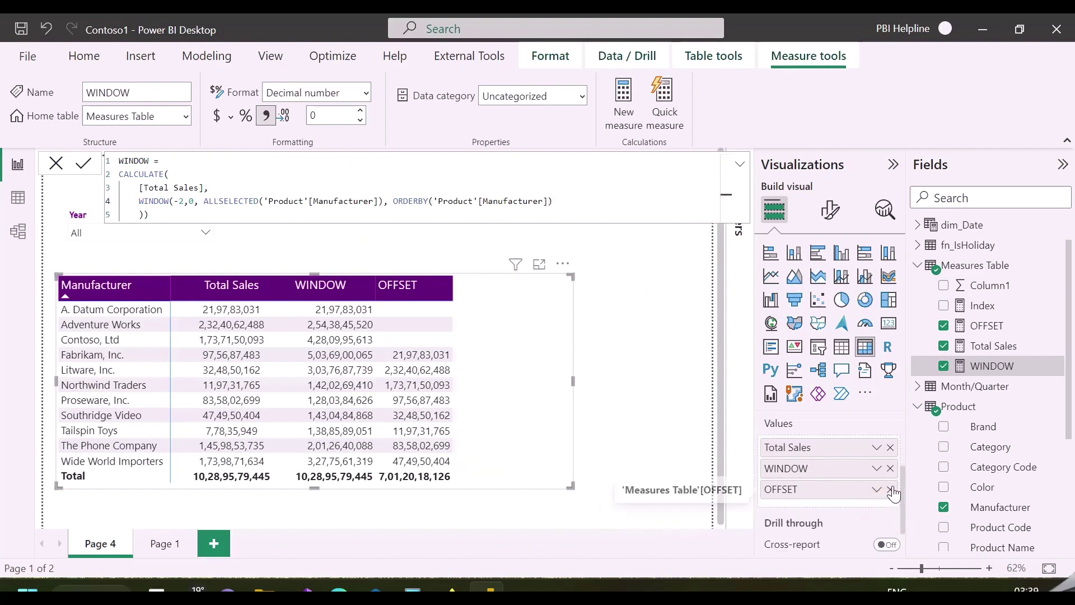
left_click(890, 488)
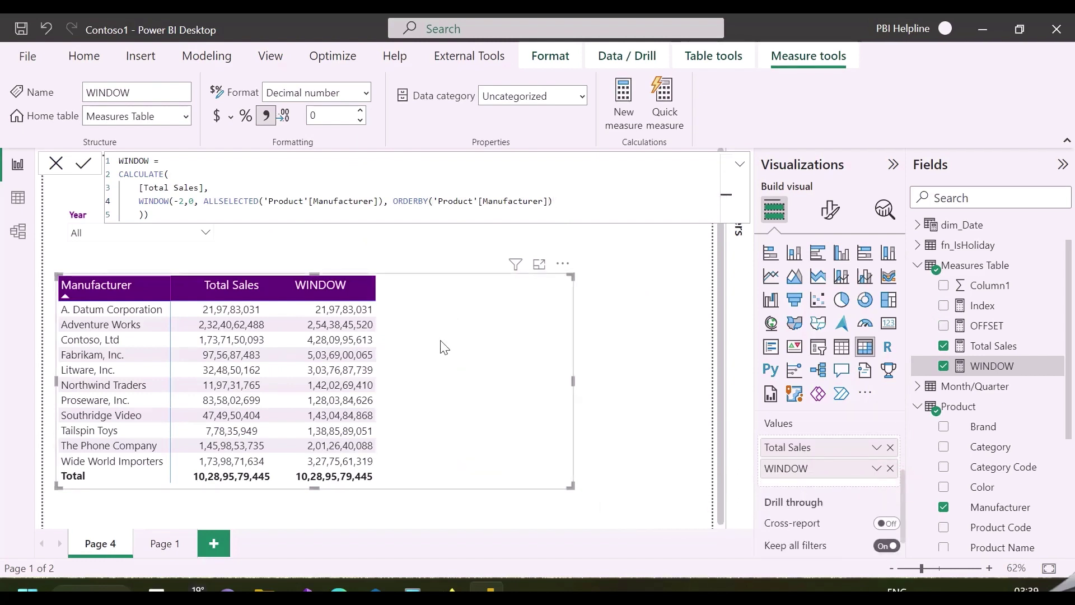
left_click_drag(442, 346, 464, 349)
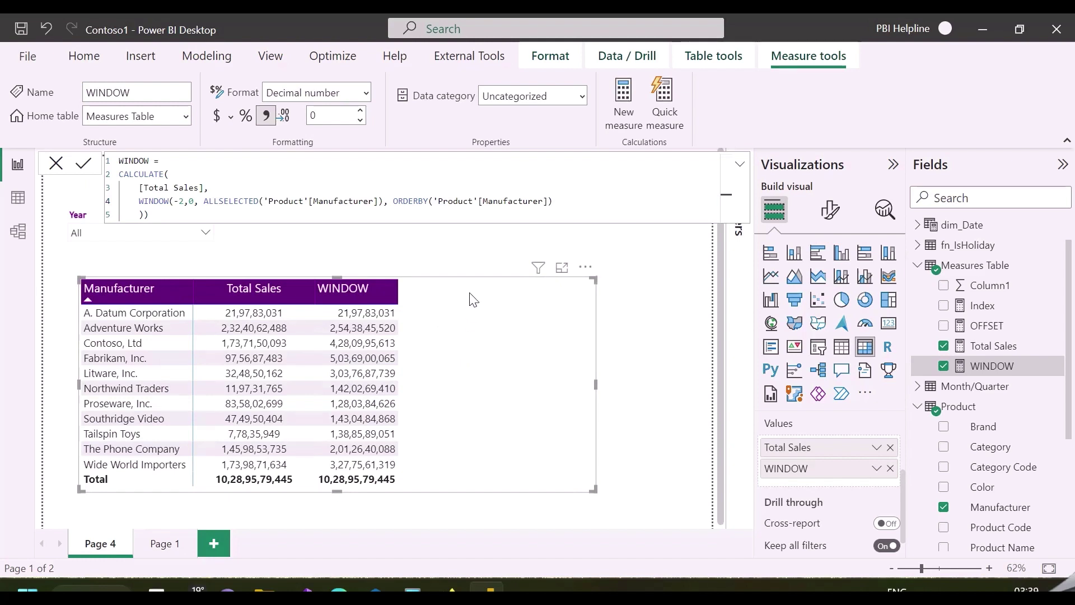
- Set WINDOW's range to absolute positions 1,ABS, 2,ABS and apply it
left_click(189, 203)
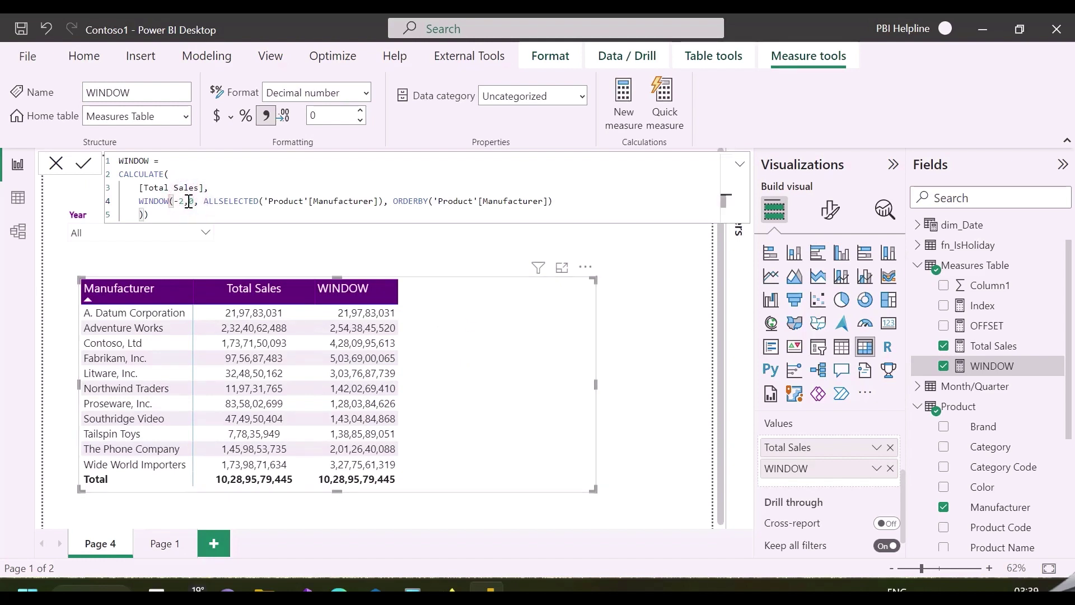
left_click_drag(200, 203, 176, 203)
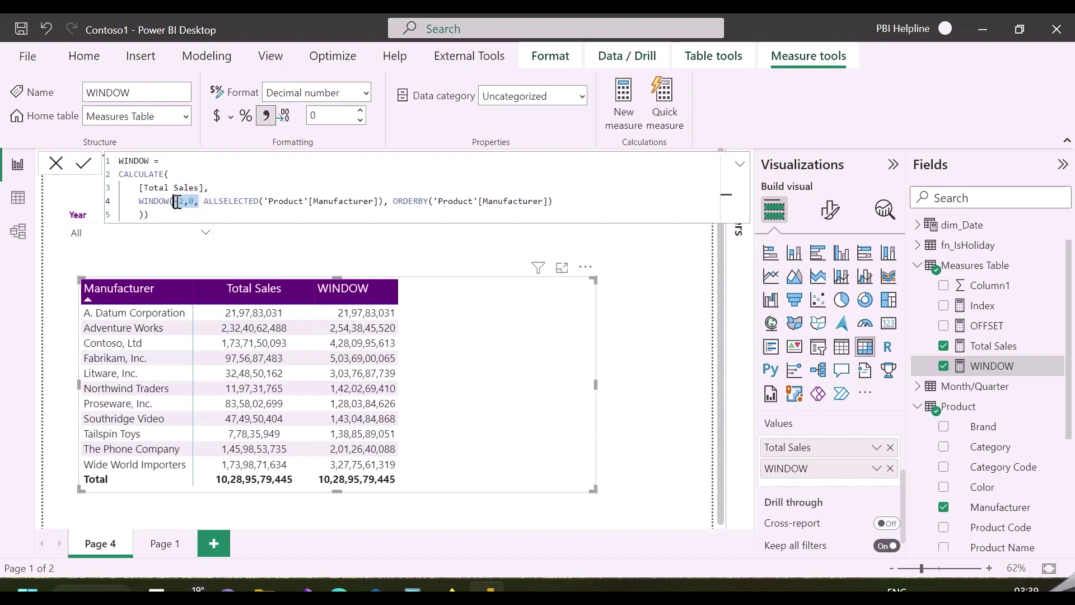
key("BackSpace")
type("1,ABS, 2,ABS")
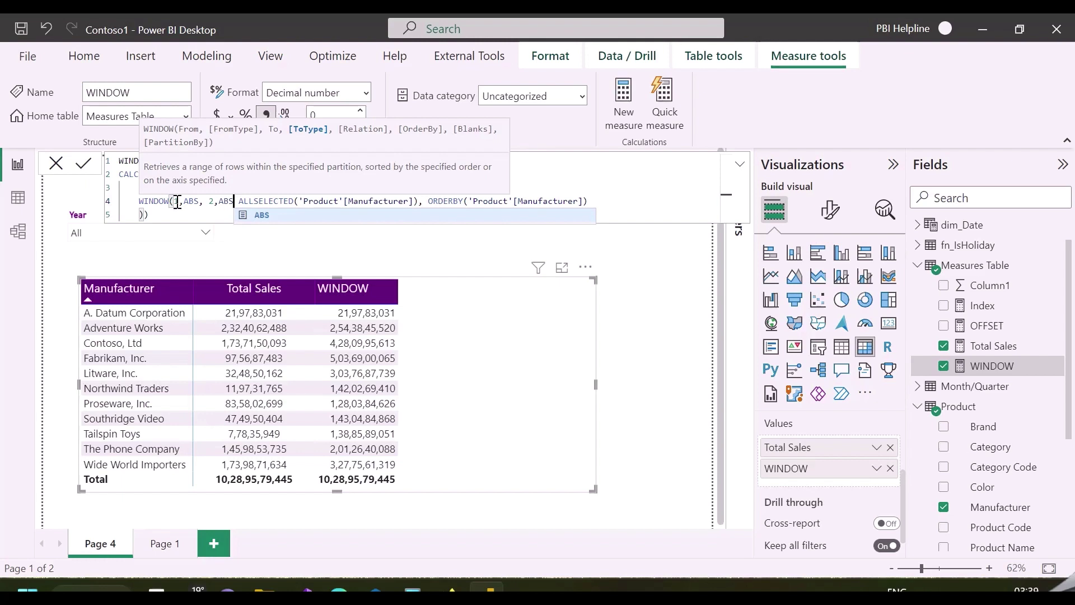
type(",")
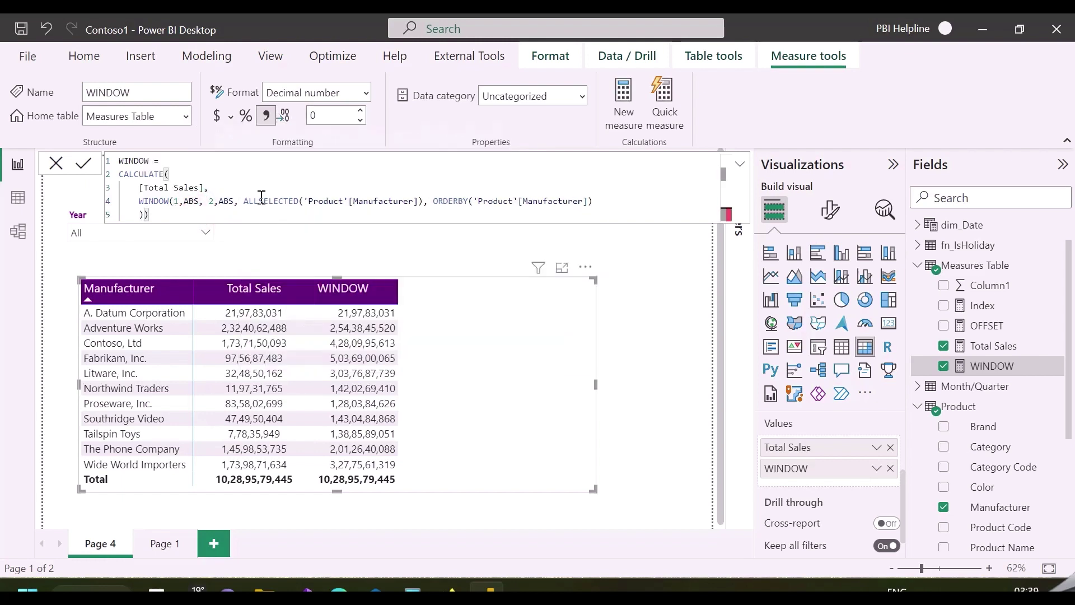
left_click(84, 163)
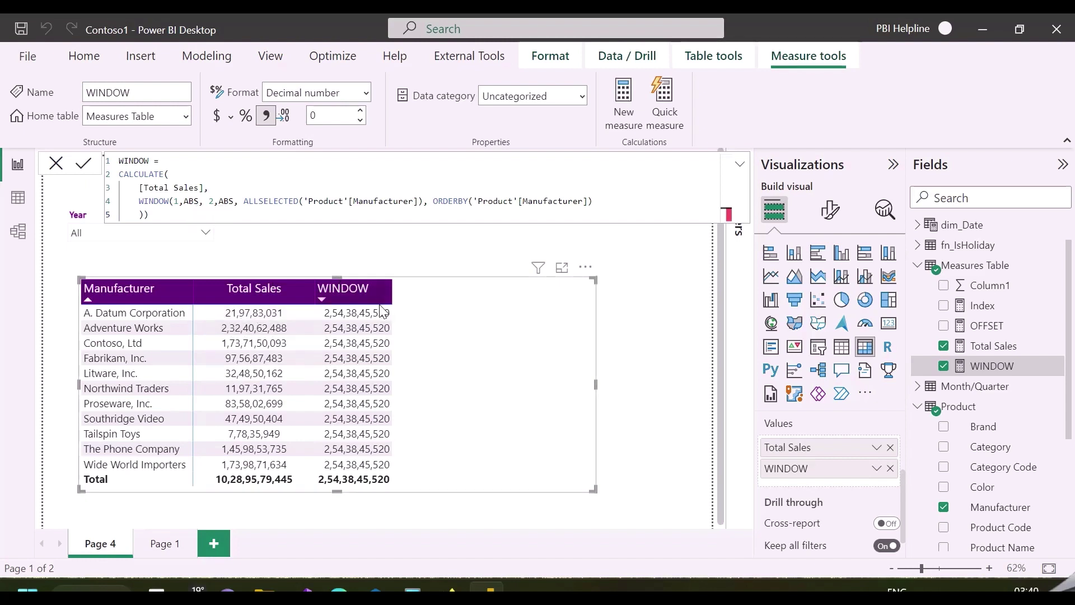
- Raise the absolute end position to 3, giving 4,28,09,95,613 per row, then select the range arguments
left_click(213, 201)
key("BackSpace")
key("BackSpace")
type("3")
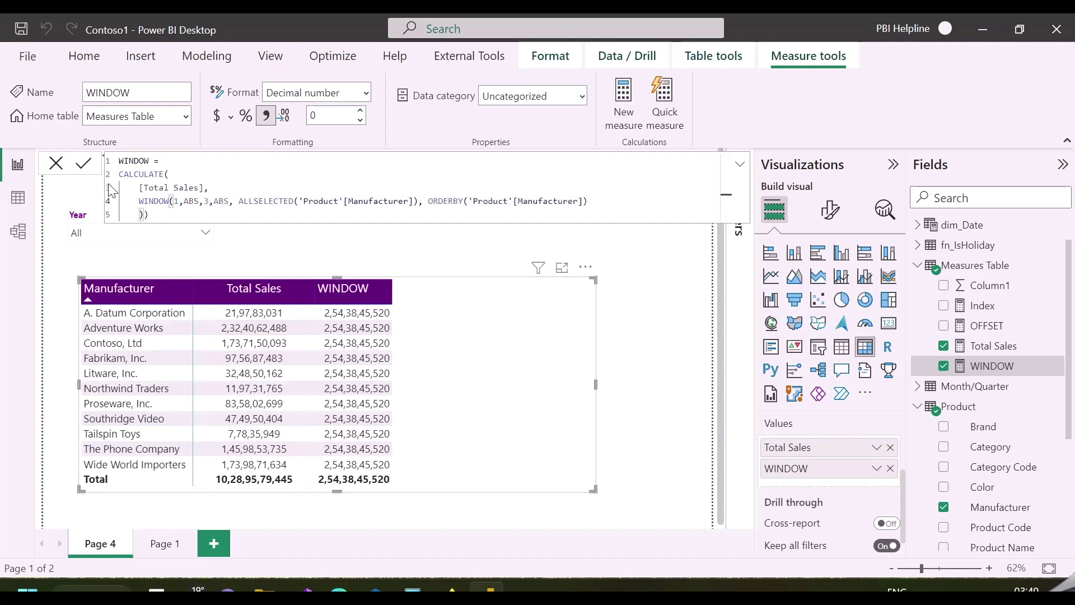
left_click(83, 163)
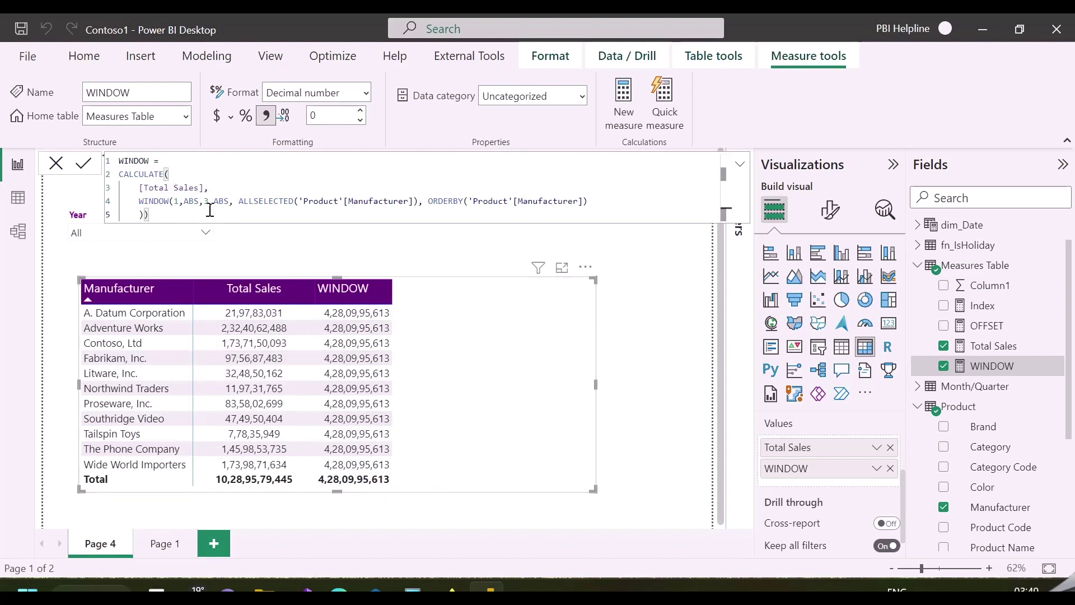
left_click_drag(233, 202, 182, 201)
- Restore WINDOW's range to -1,0 and add Color to the table rows above Manufacturer
key("BackSpace")
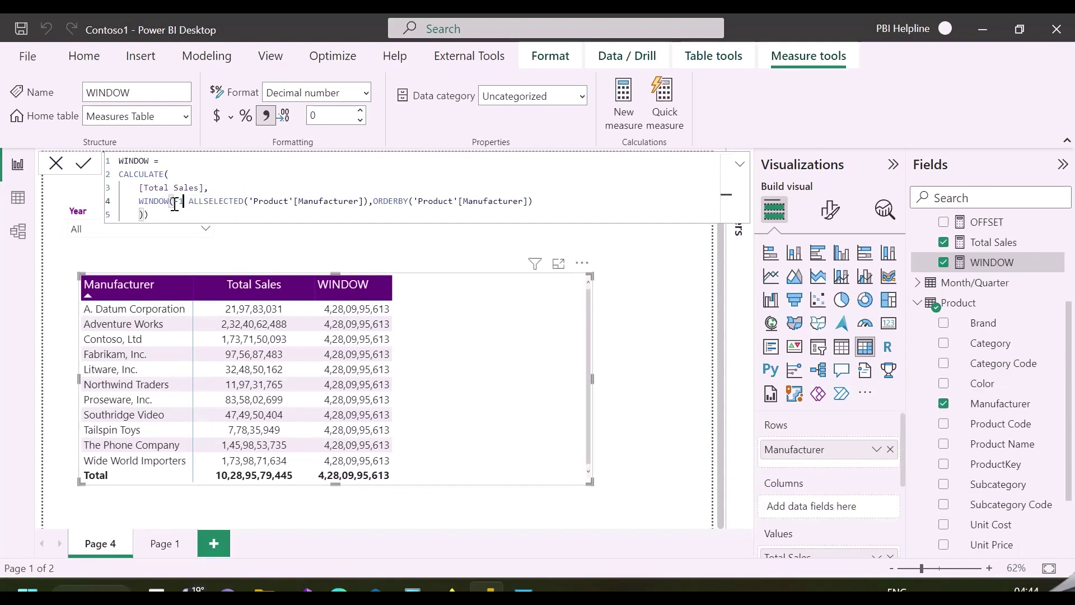
type("1,0,")
left_click(175, 203)
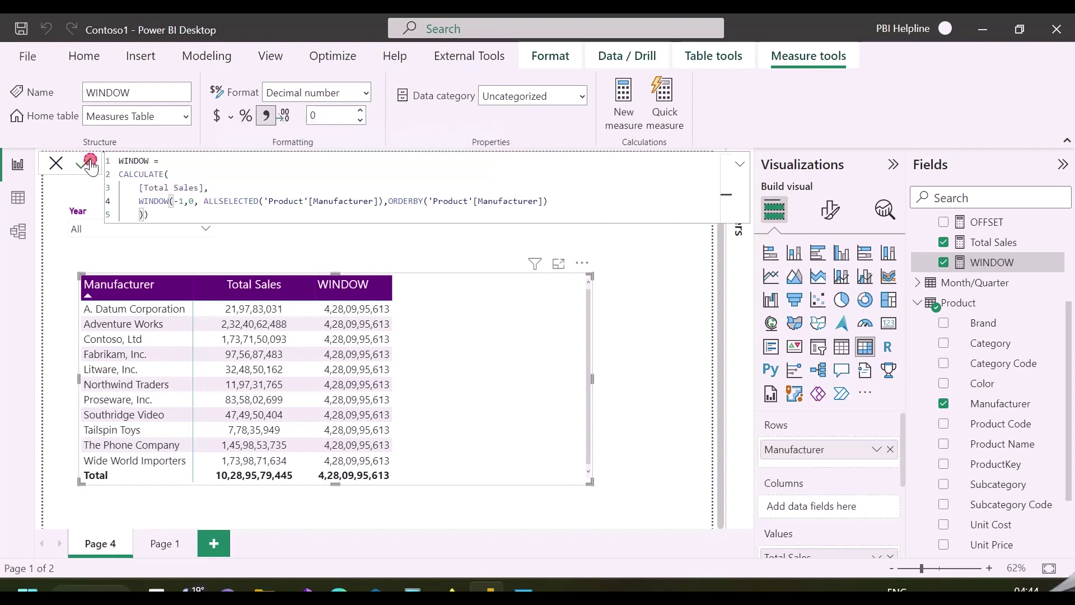
type("-")
key("Return")
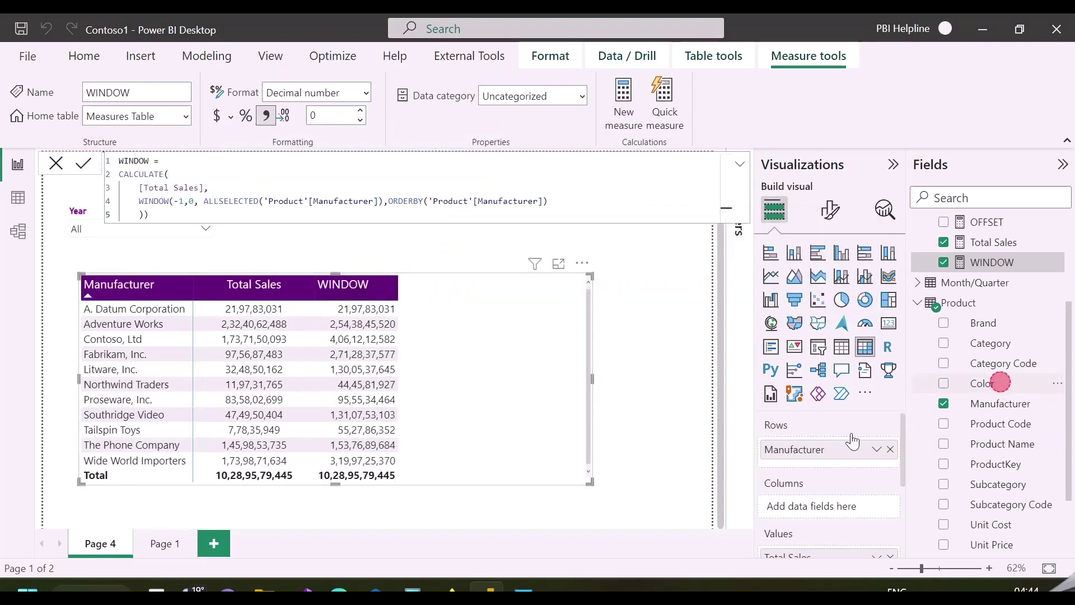
left_click_drag(853, 441, 798, 442)
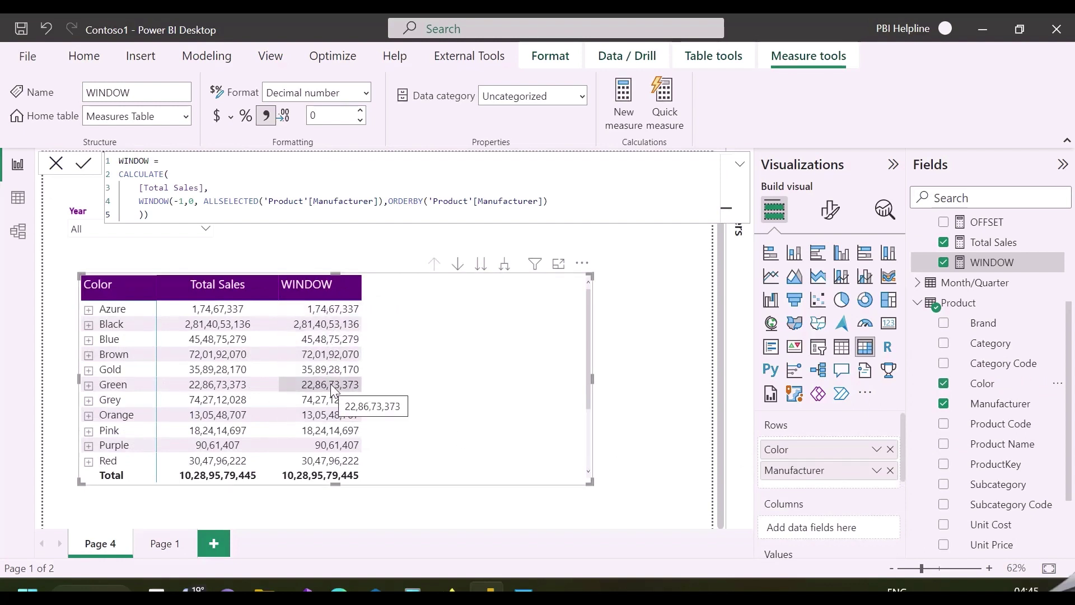
left_click(379, 200)
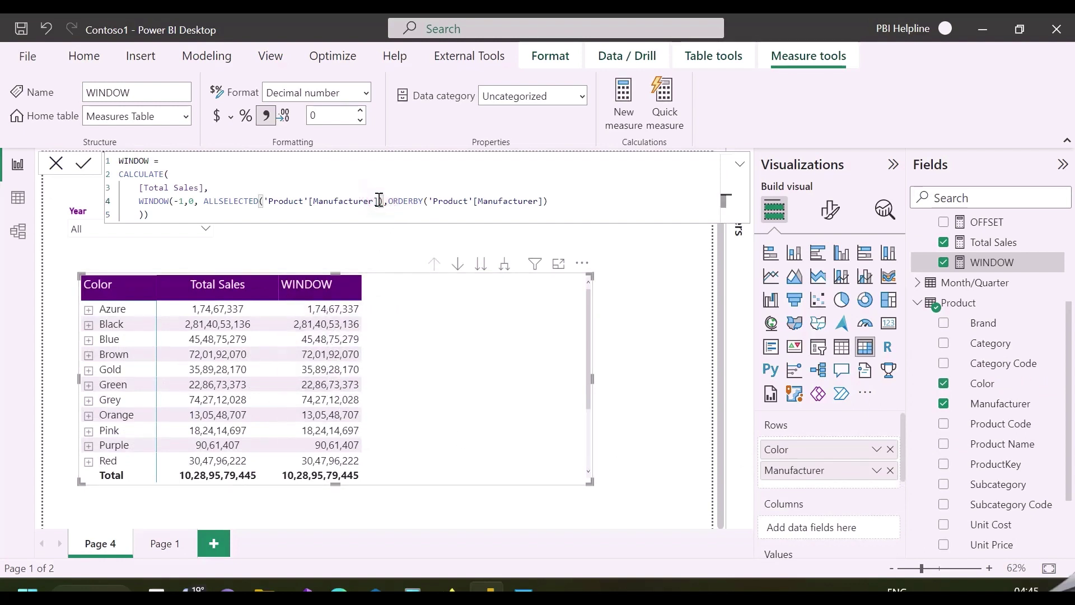
- Add 'Product'[Color] inside ALLSELECTED and append PARTITIONBY('Product'[Color]) to the WINDOW measure
type(",'Product'[Color]")
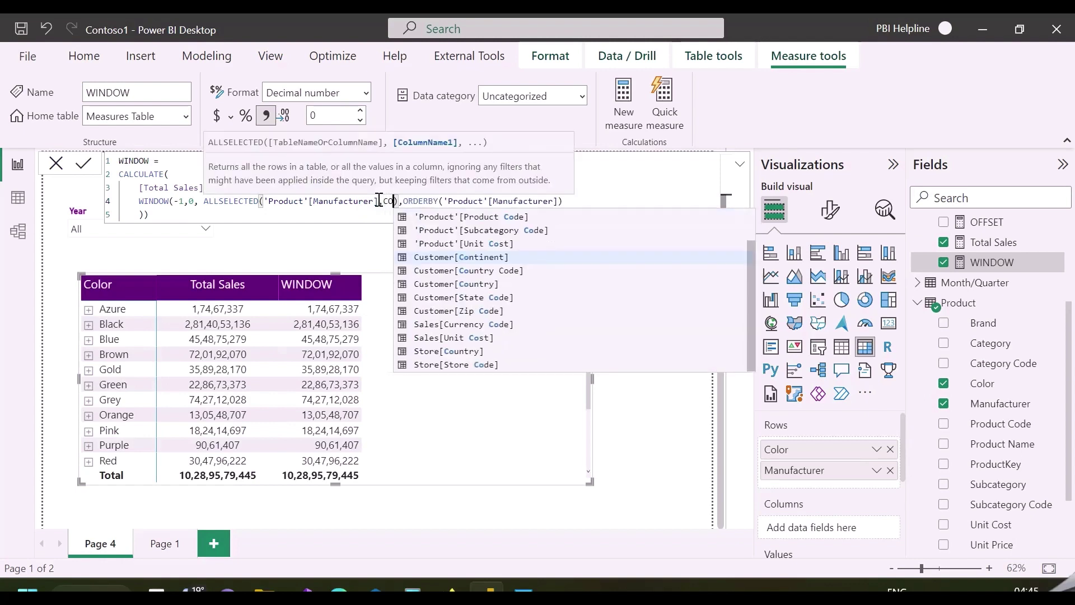
left_click(92, 162)
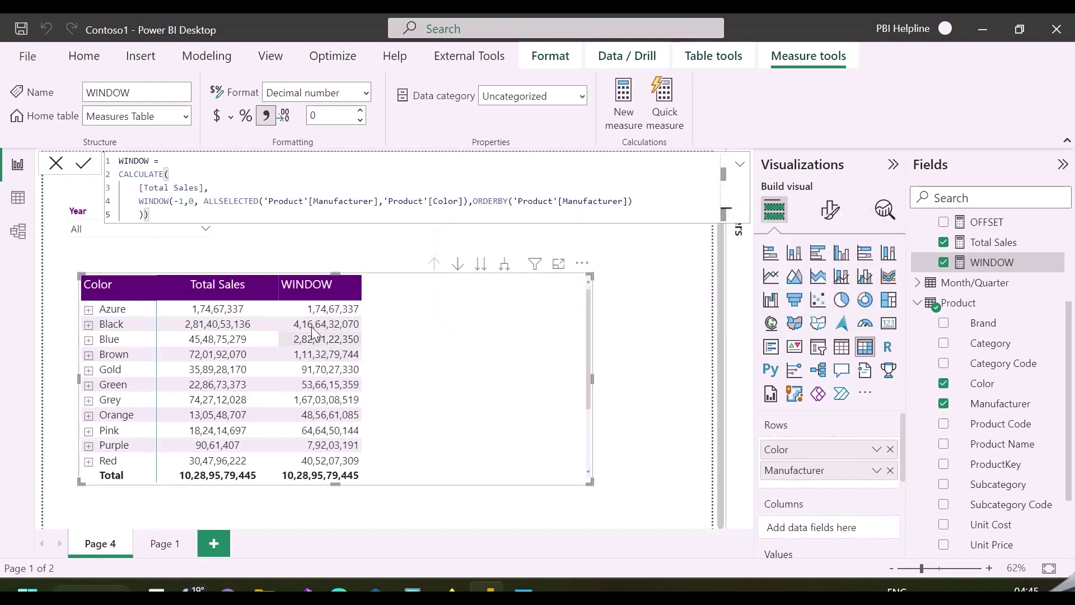
left_click(648, 203)
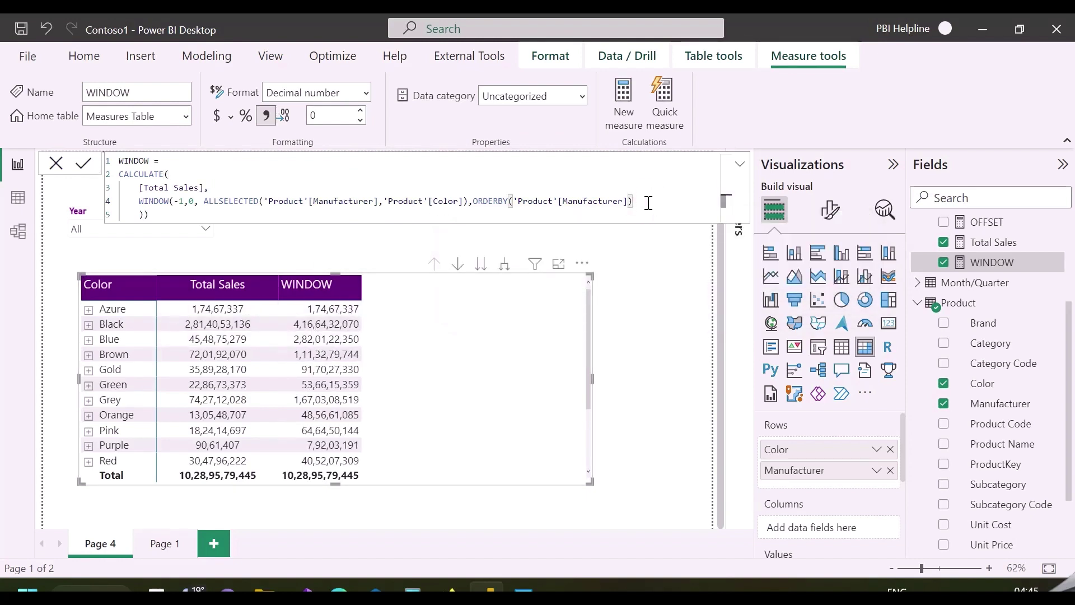
type(",PARTITIONBY")
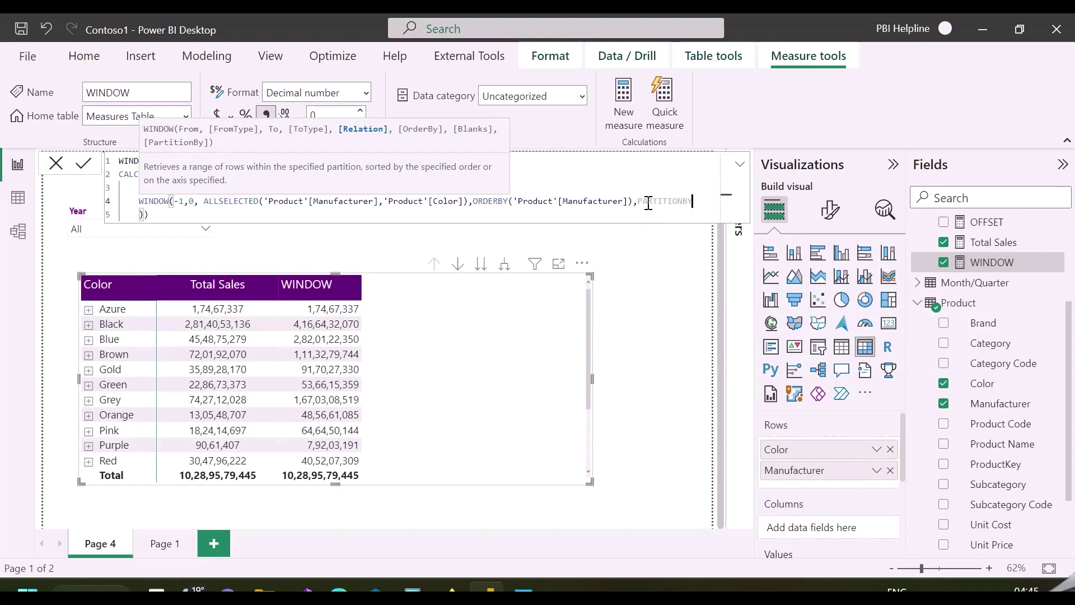
type("('Product'[Color]")
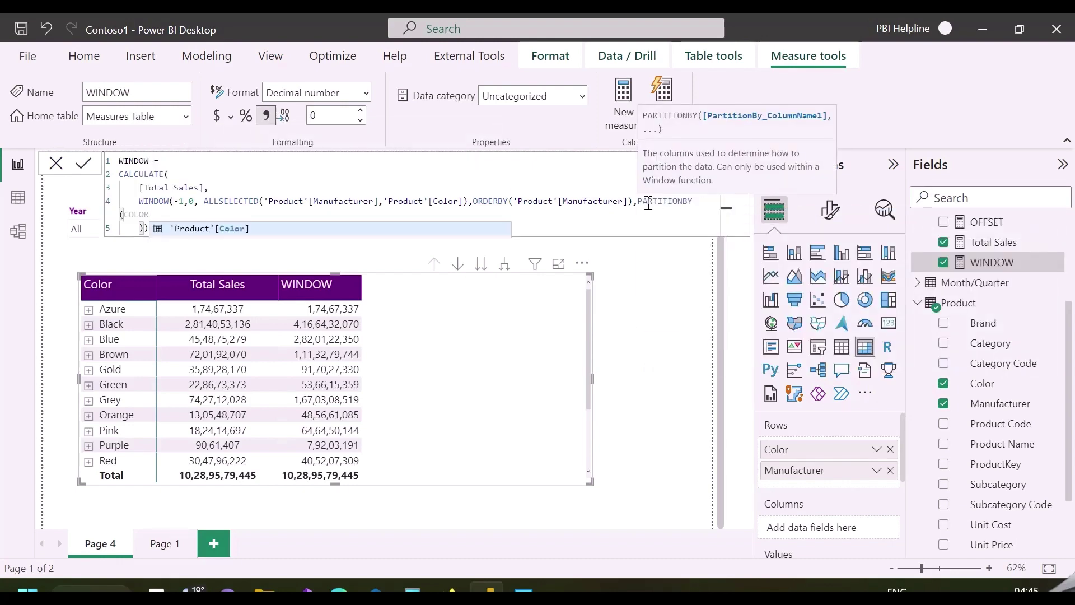
type(")")
left_click(91, 167)
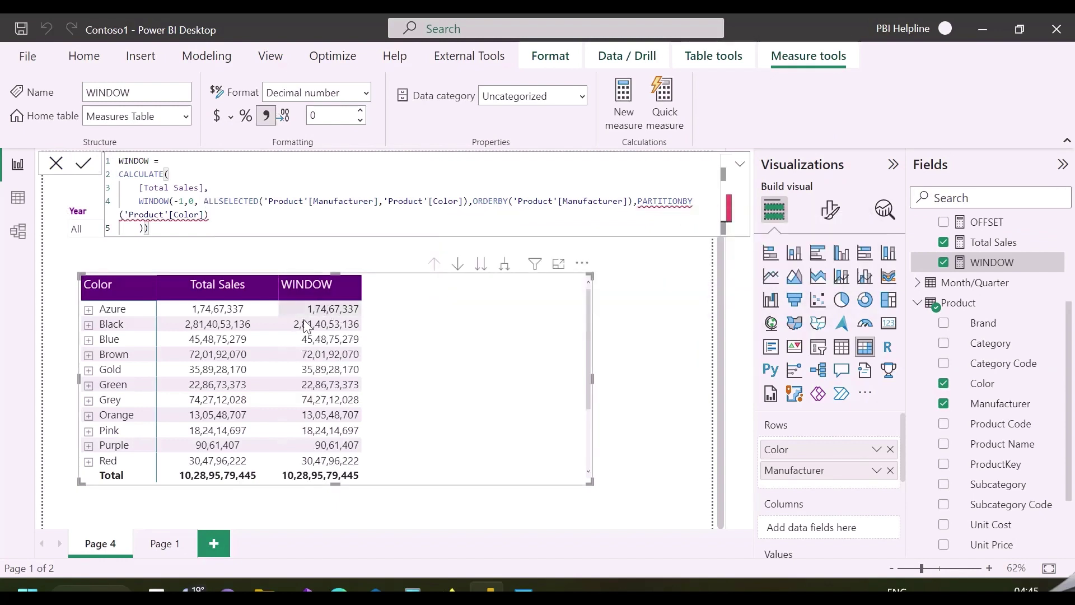
- Expand Blue to review its manufacturer rows, collapse it, and select Color inside PARTITIONBY
left_click(89, 341)
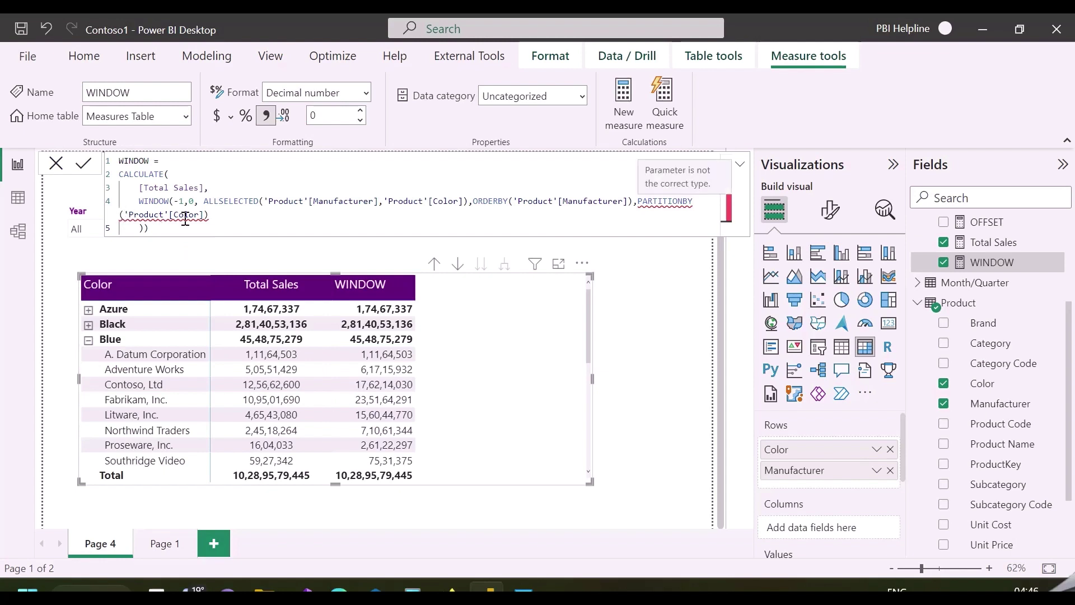
scroll(378, 456, "down", 2)
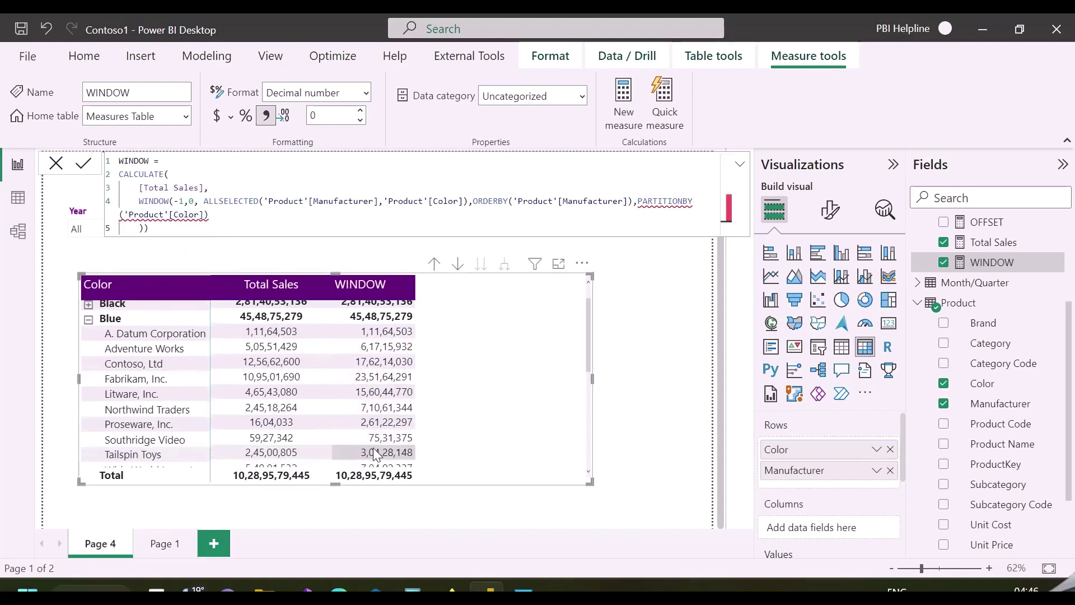
scroll(376, 455, "down", 1)
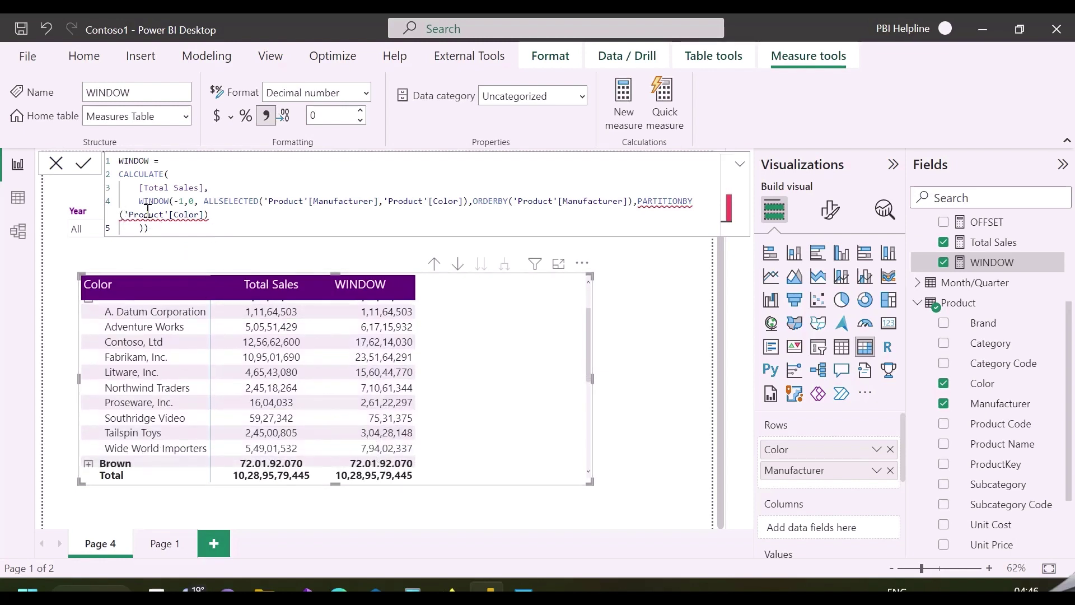
scroll(93, 348, "up", 3)
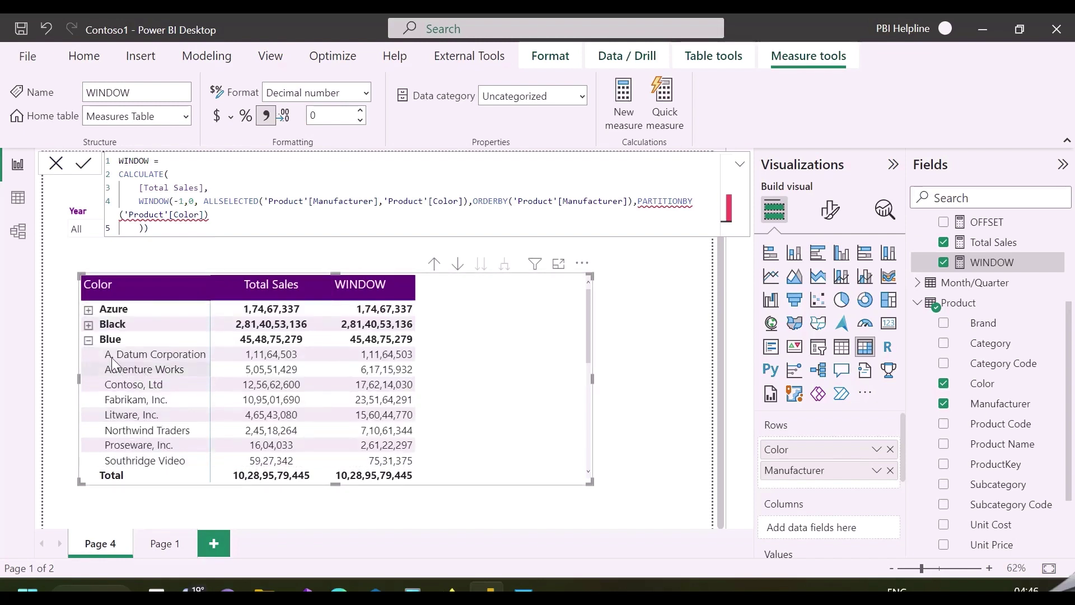
left_click(89, 341)
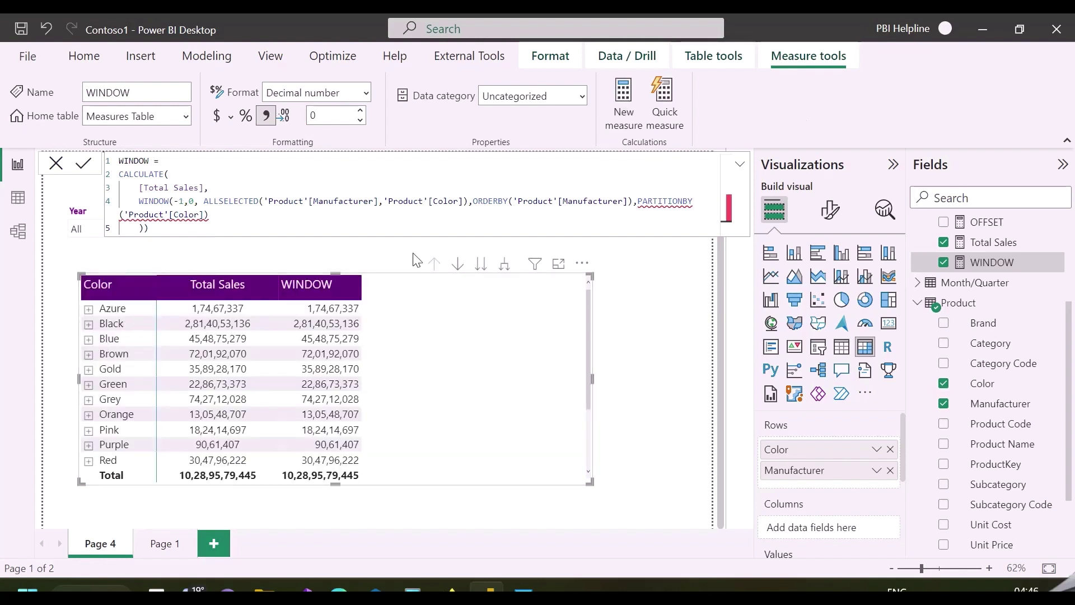
left_click_drag(207, 216, 175, 216)
- Change the WINDOW measure's PARTITIONBY to 'Product'[Manufacturer] and commit it
type("Man")
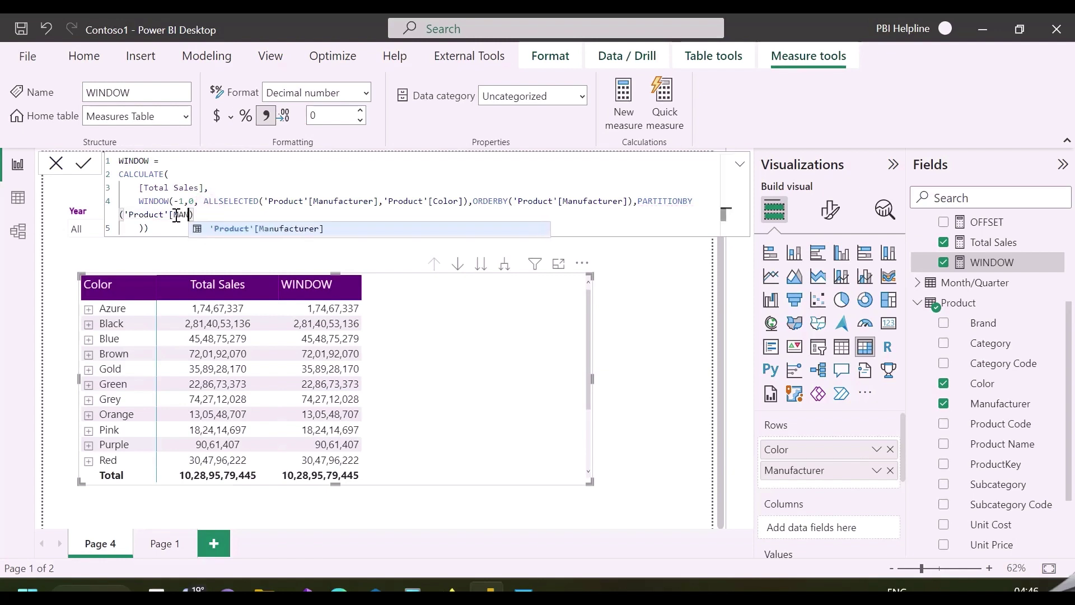
key("Tab")
left_click(87, 164)
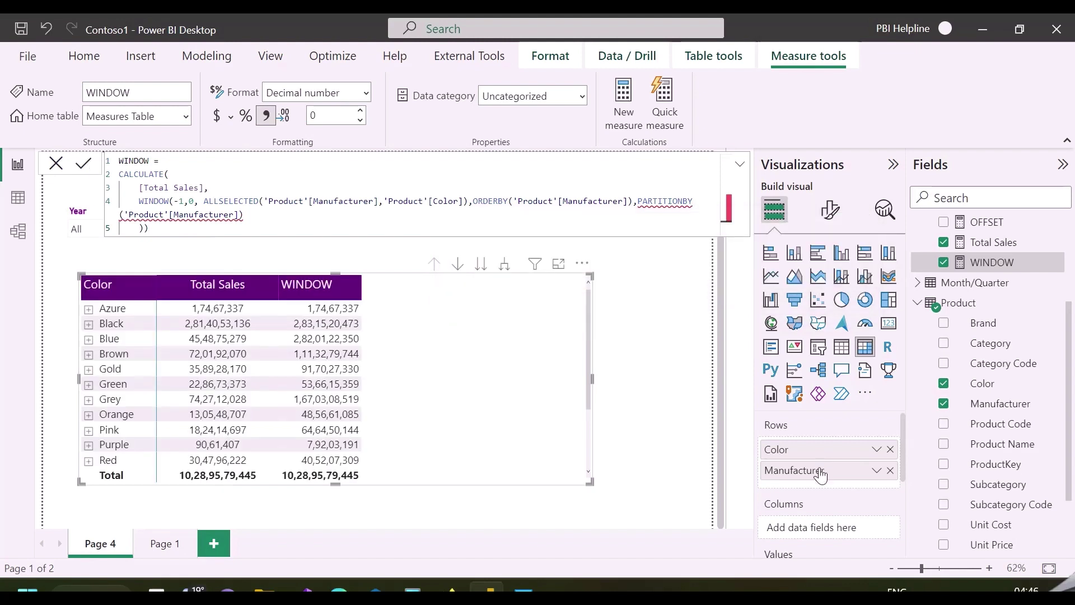
- Move Manufacturer above Color in Rows, sort and widen the Manufacturer column, then check Adventure Works' colours
left_click_drag(816, 470, 812, 451)
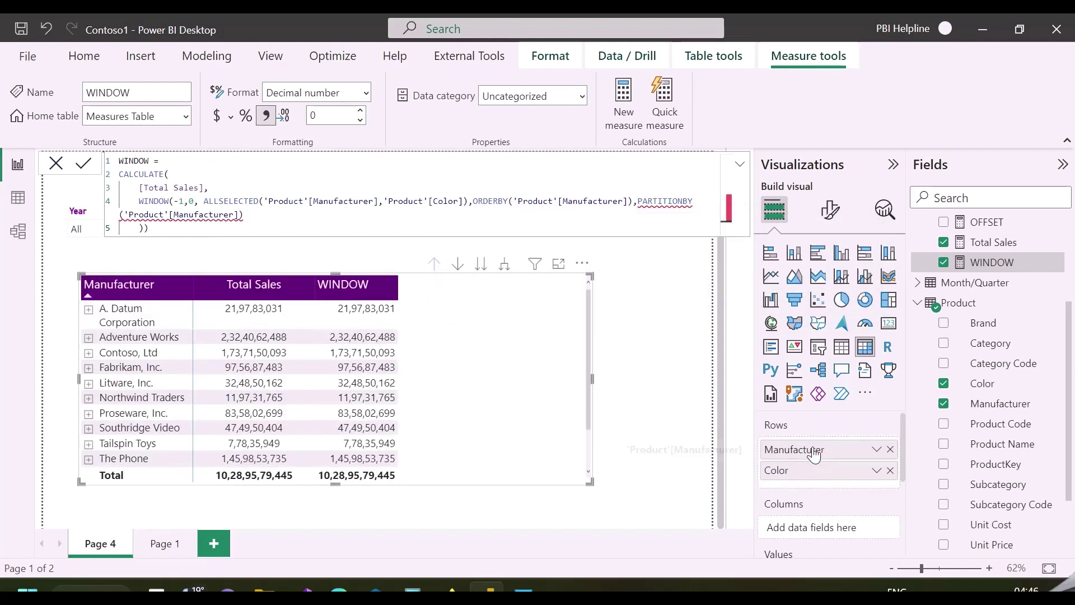
left_click(191, 284)
left_click_drag(217, 289, 220, 282)
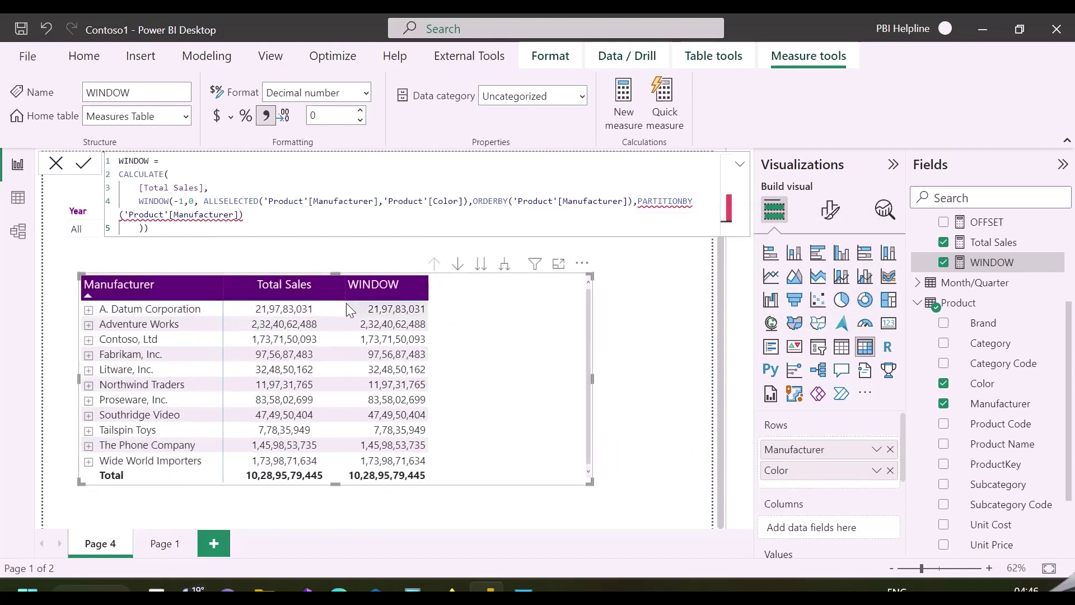
left_click(88, 326)
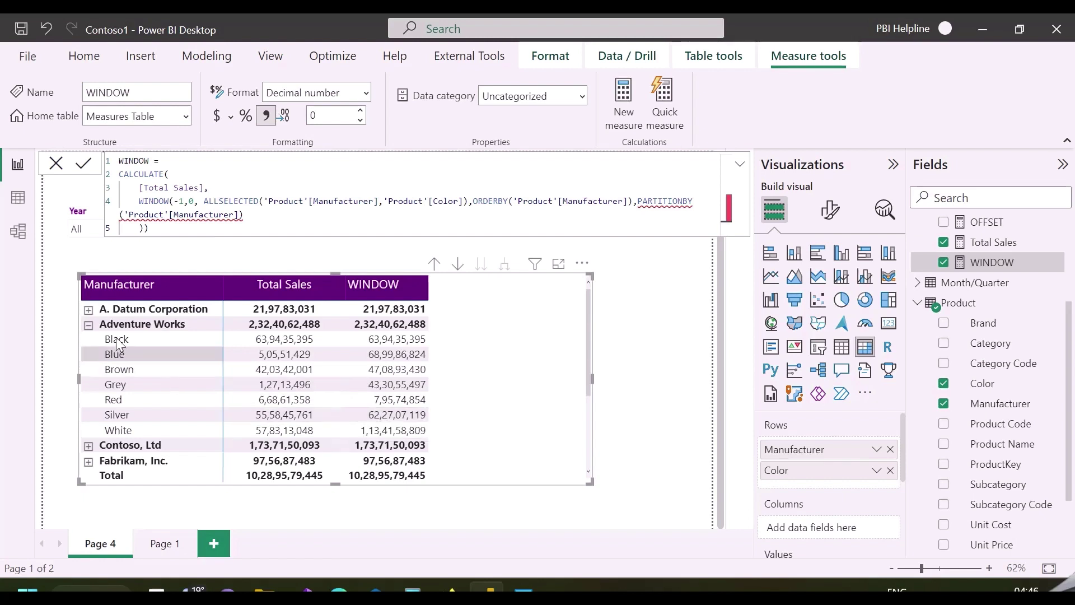
left_click(89, 326)
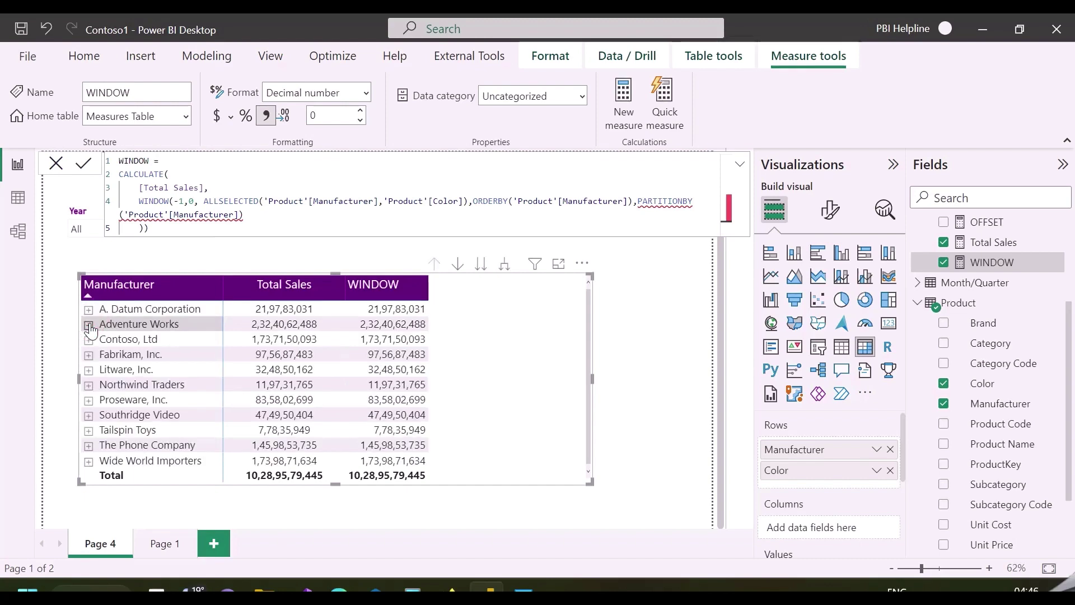